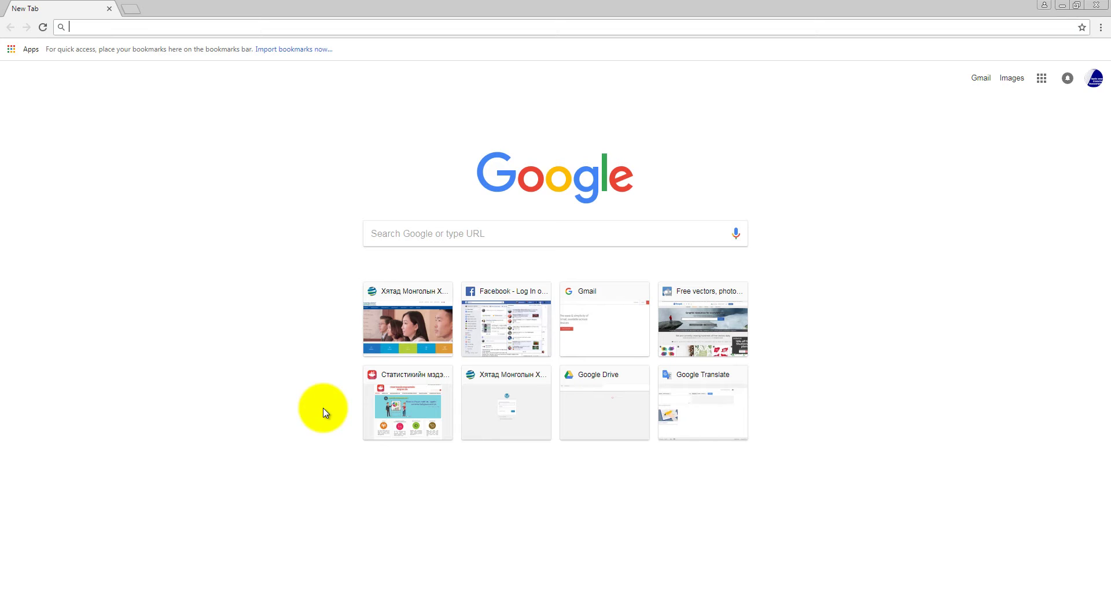
pyautogui.write('еуэт')
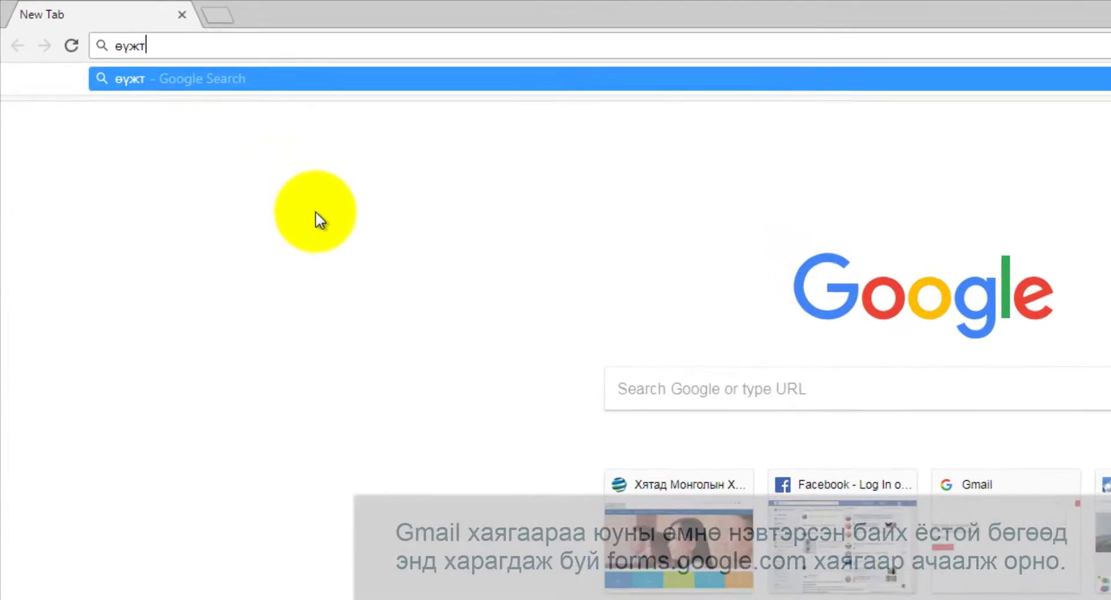
pyautogui.press('BackSpace')
pyautogui.press('BackSpace')
pyautogui.press('BackSpace')
pyautogui.press('BackSpace')
# Switch the keyboard to Latin input and open forms.google.com.
pyautogui.hotkey('alt', 'shift')
pyautogui.write('f')
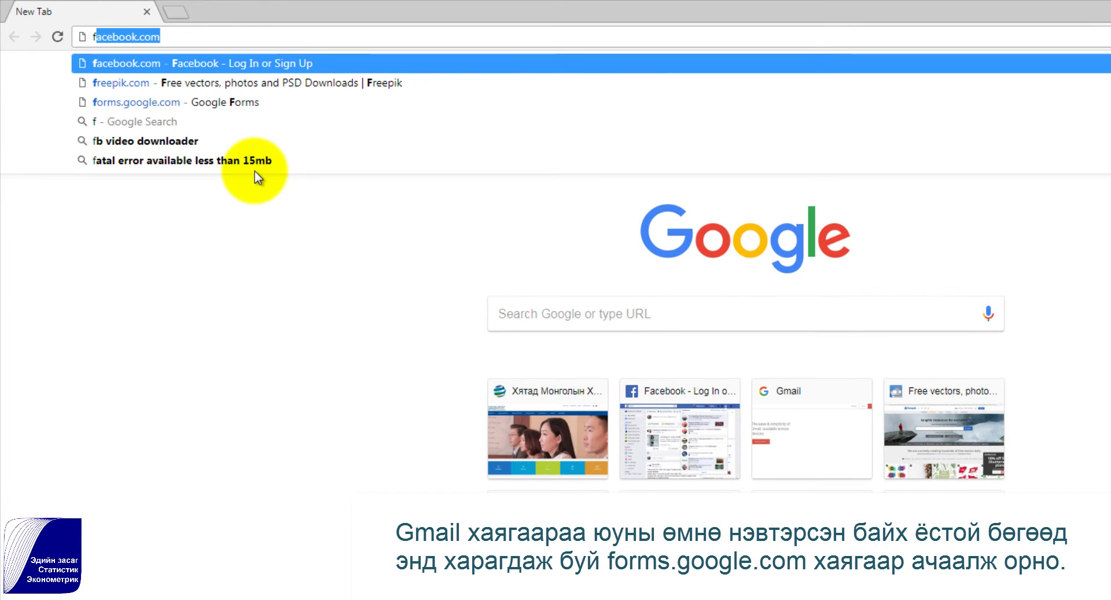
pyautogui.write('or')
pyautogui.press('Return')
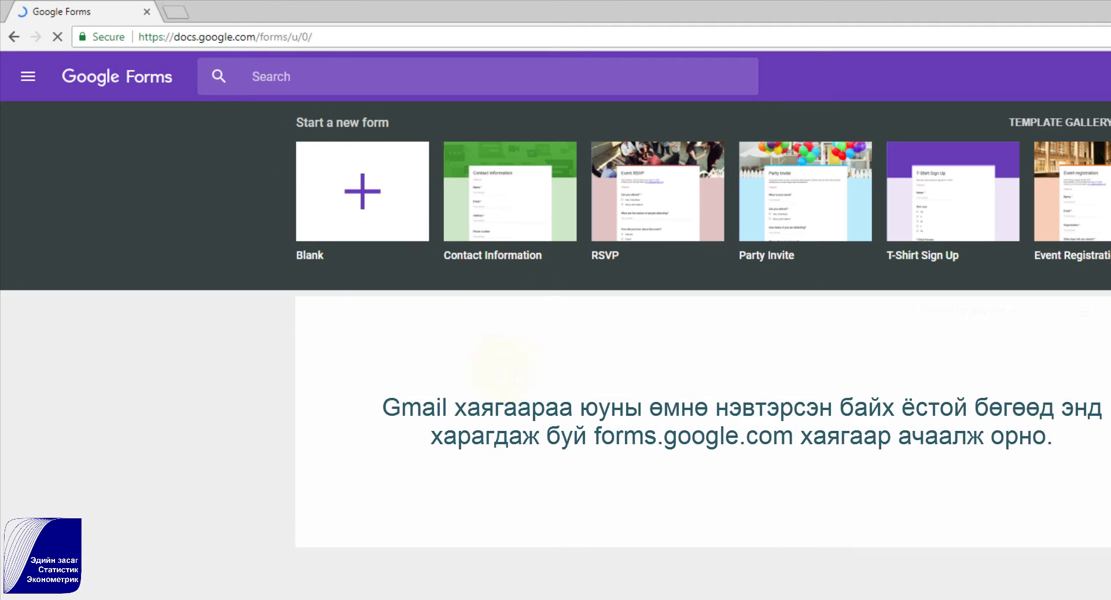
pyautogui.click(28, 76)
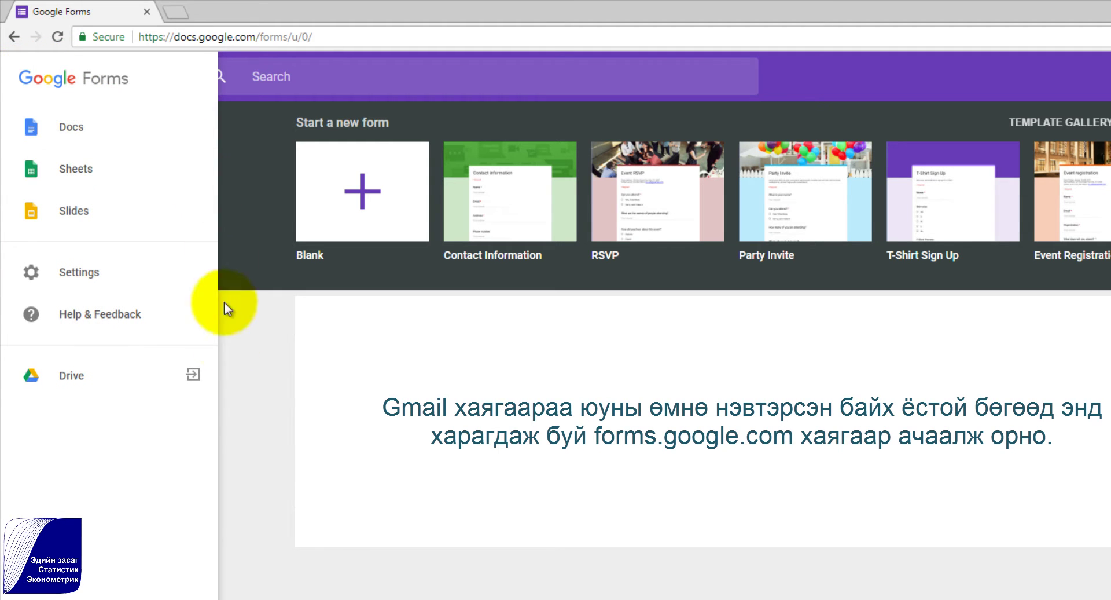
pyautogui.click(232, 361)
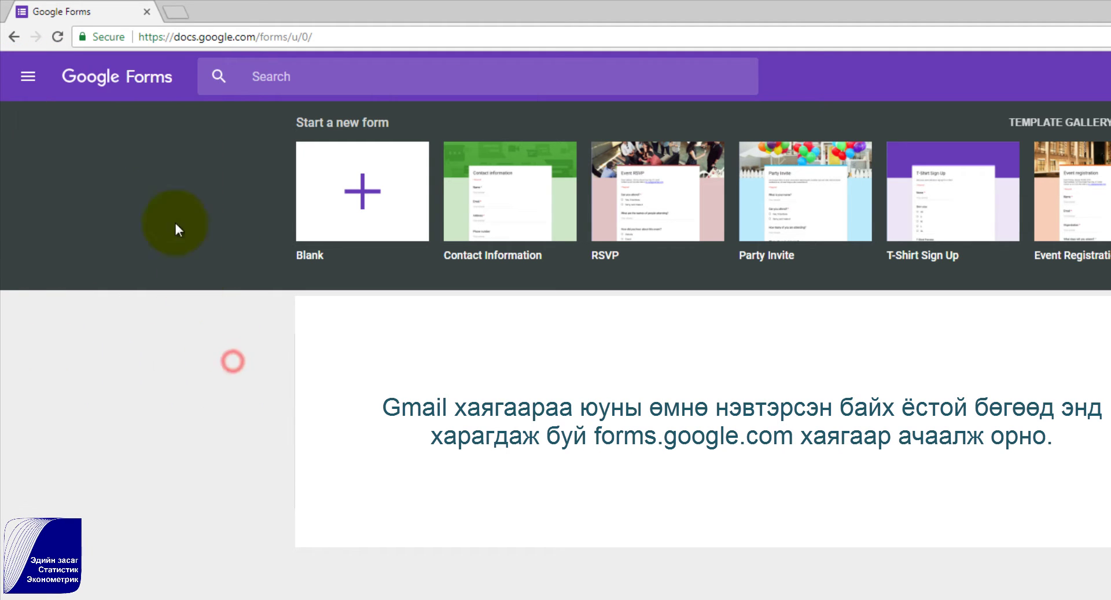
# Create a blank form titled "Хүн ам зүйн асуулт" with the description "Энд тайлбар бичиж болно".
pyautogui.click(358, 193)
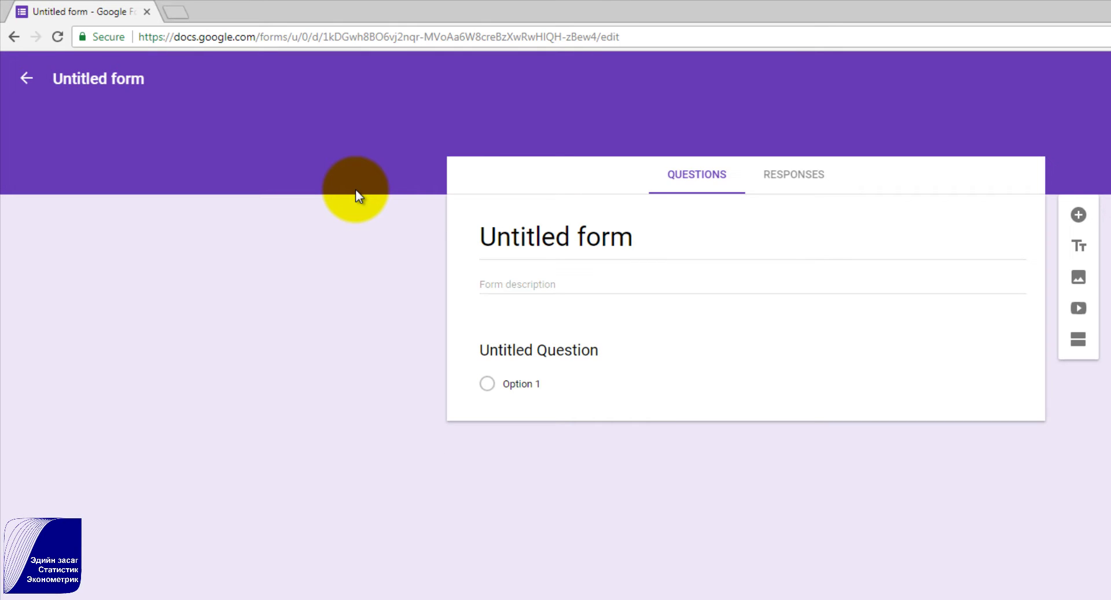
pyautogui.click(610, 236)
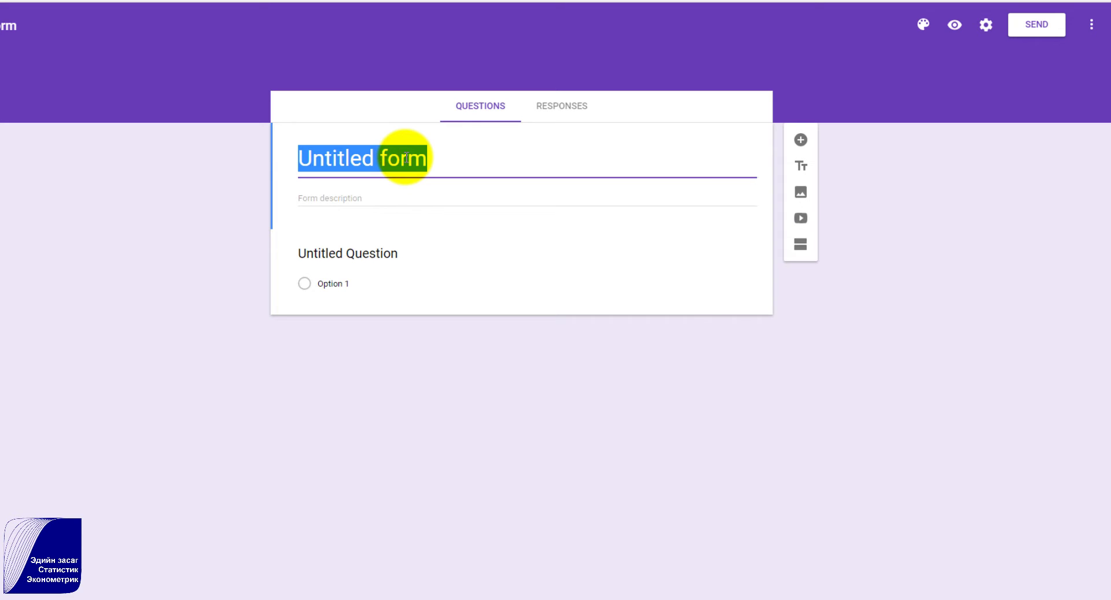
pyautogui.write('X')
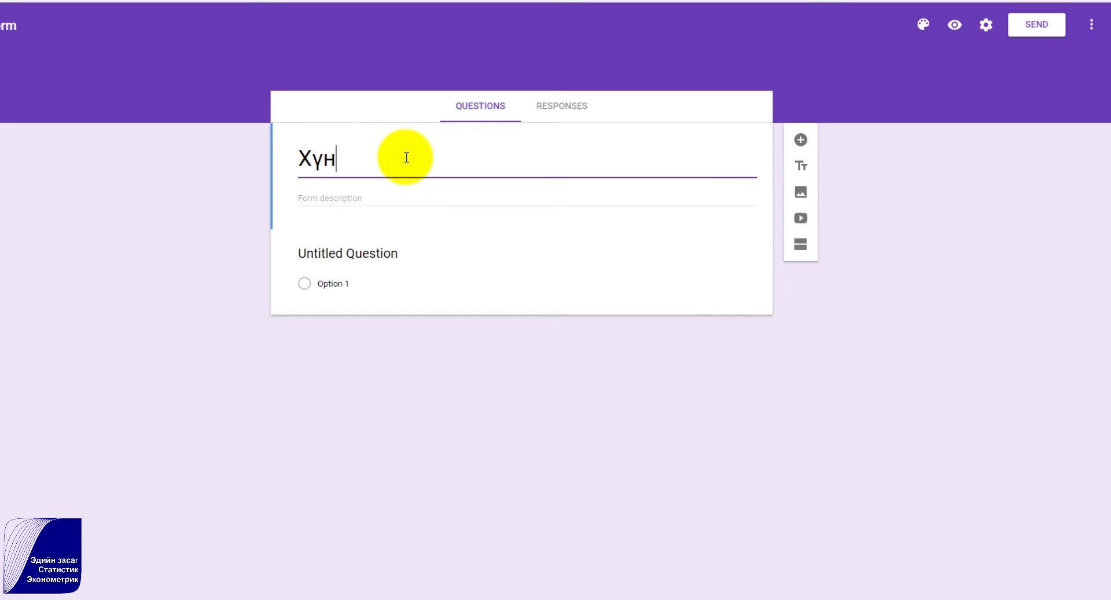
pyautogui.write('үн ам зүйн асуулт')
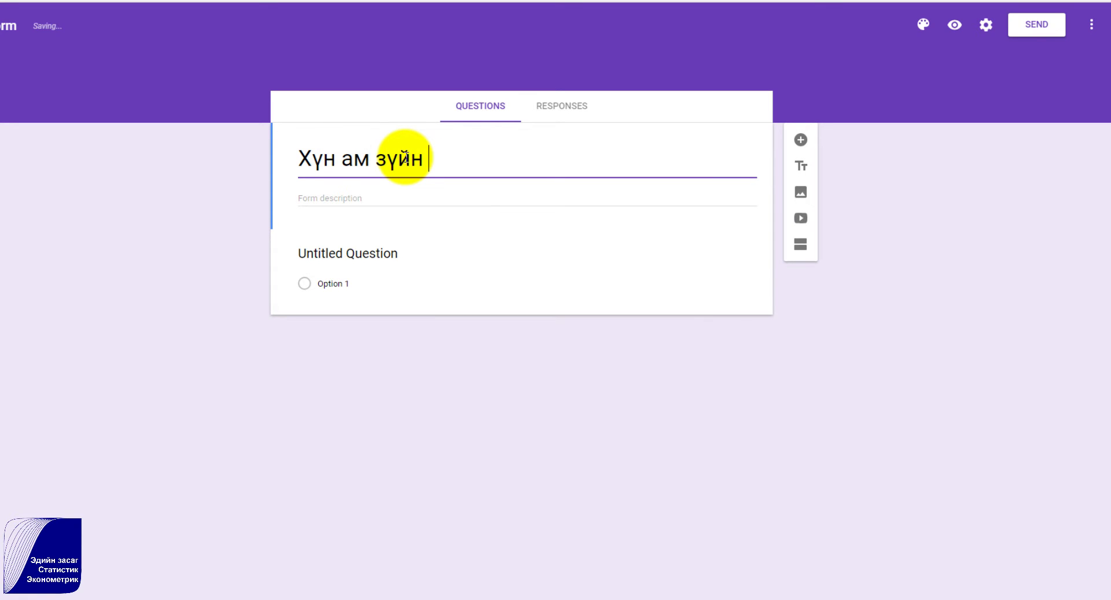
pyautogui.click(361, 199)
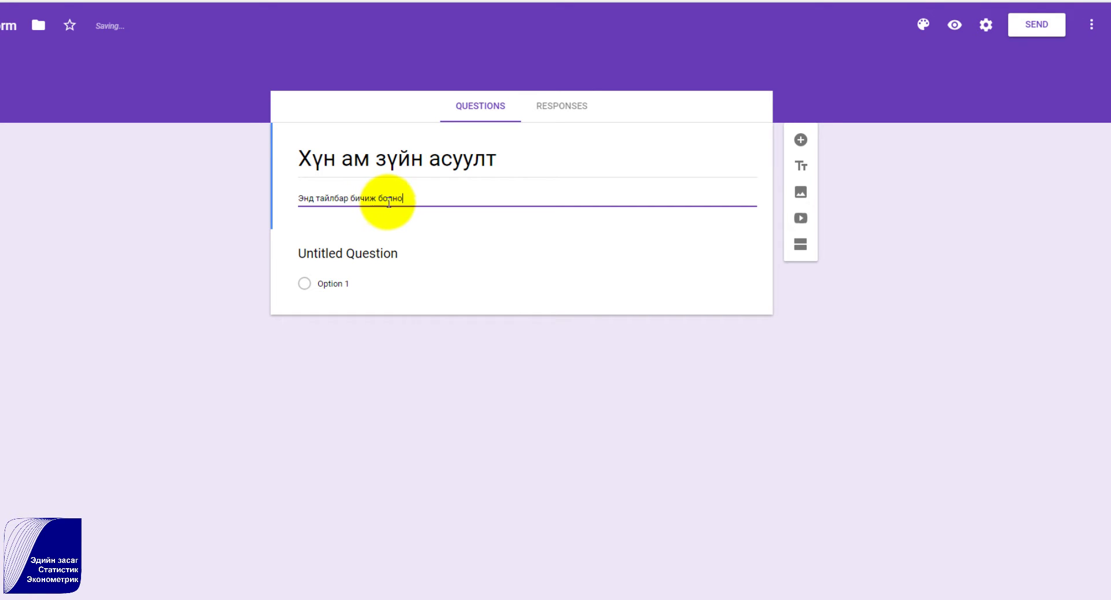
# Set the untitled question's text to "Таны хүйс" and its type to Multiple choice.
pyautogui.click(397, 255)
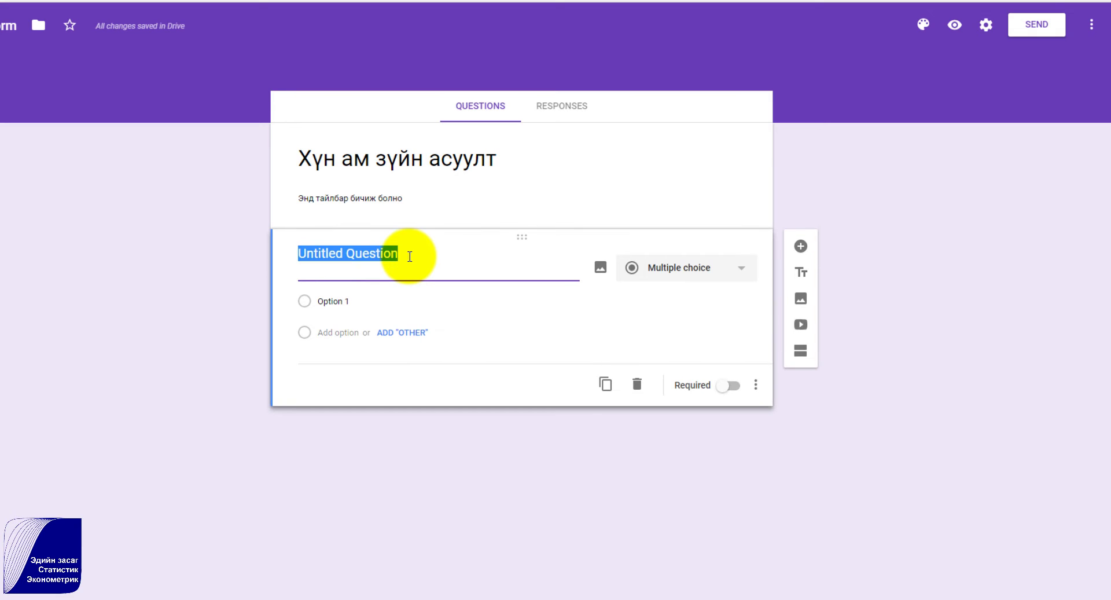
pyautogui.write('Таны хүйс')
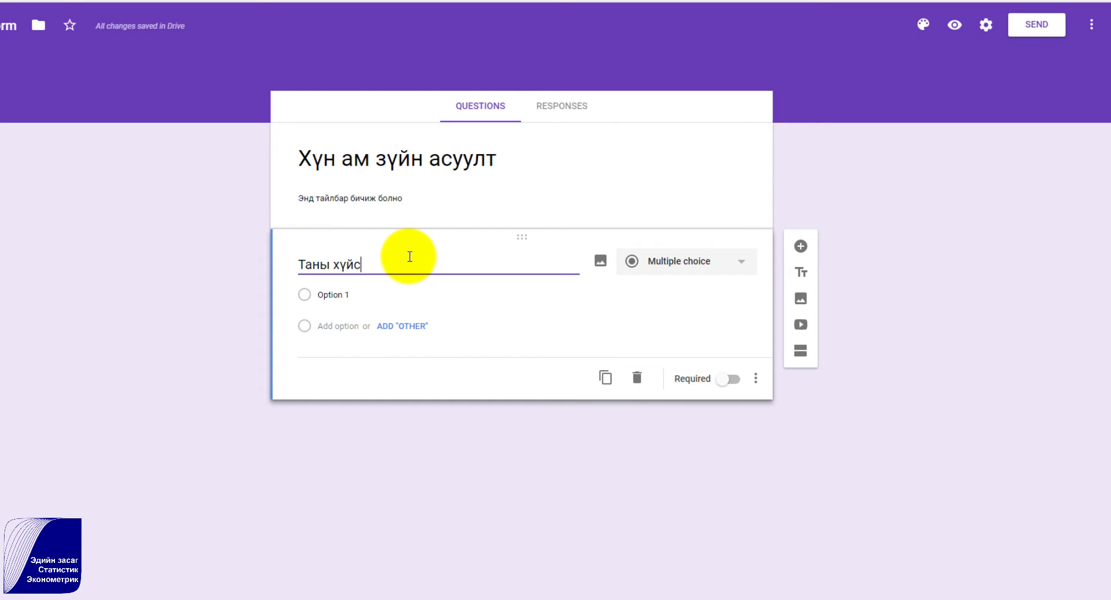
pyautogui.click(709, 261)
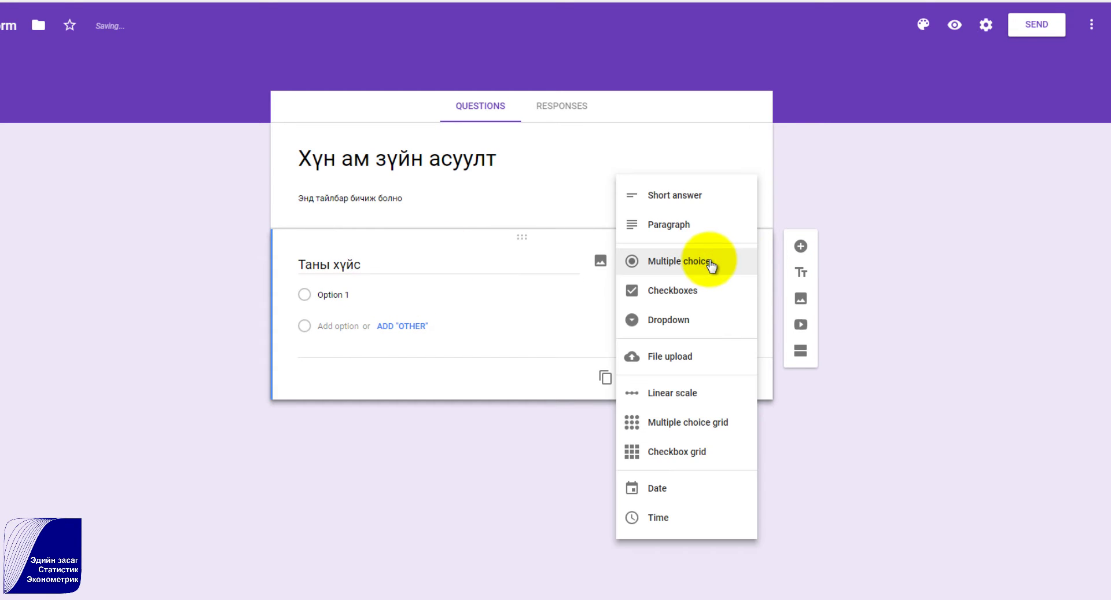
pyautogui.click(701, 265)
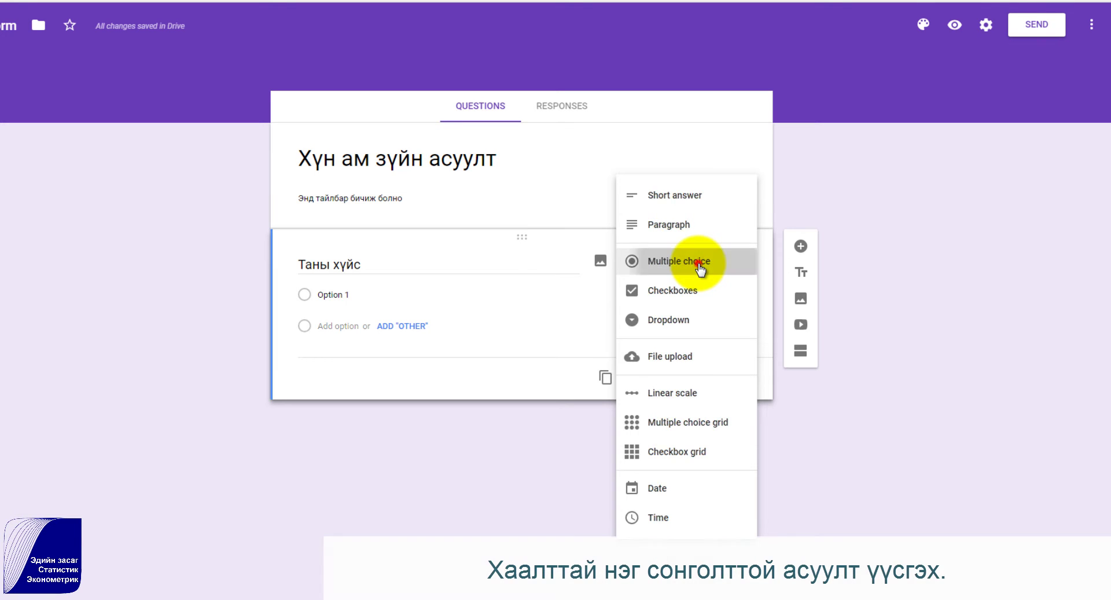
# Give the question "Таны хүйс" the two answer options "Эрэгтэй" and "Эмэгтэй".
pyautogui.click(380, 295)
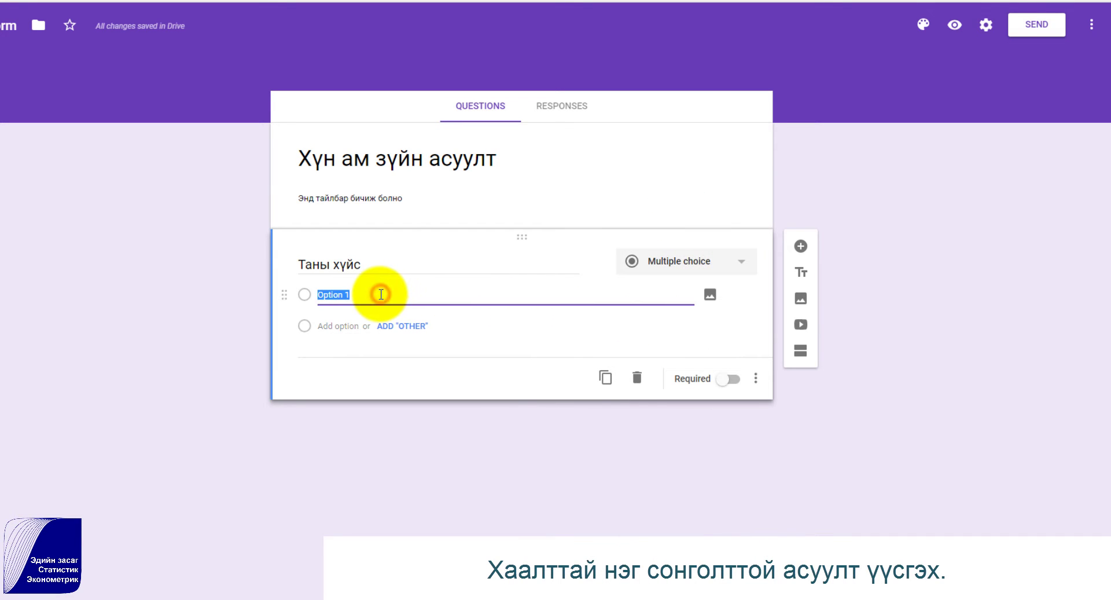
pyautogui.write('Эрэгтэй')
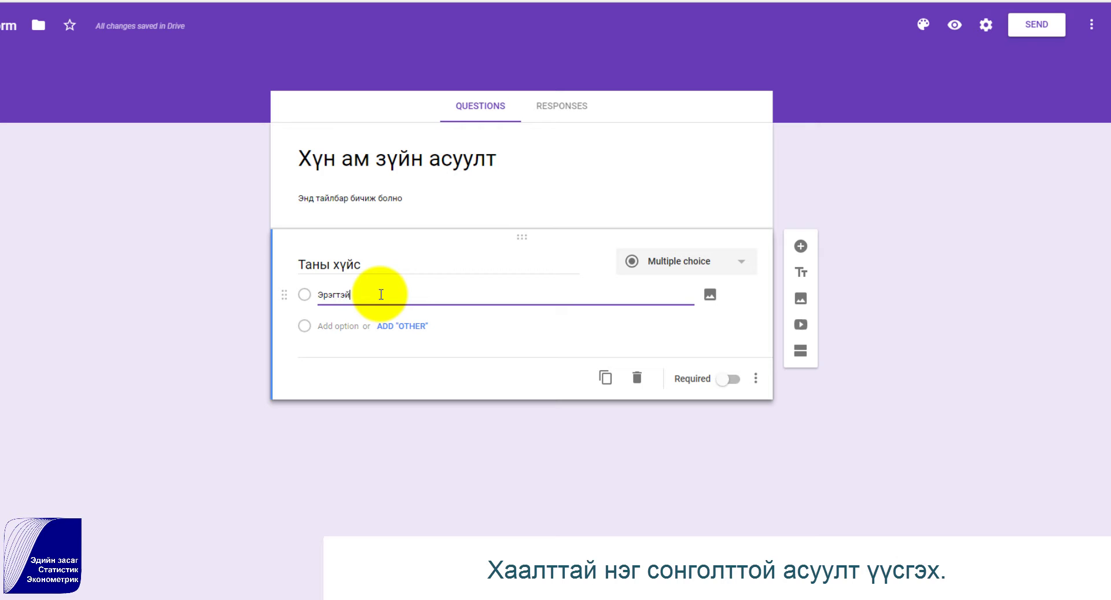
pyautogui.click(327, 325)
pyautogui.write('Эмэ')
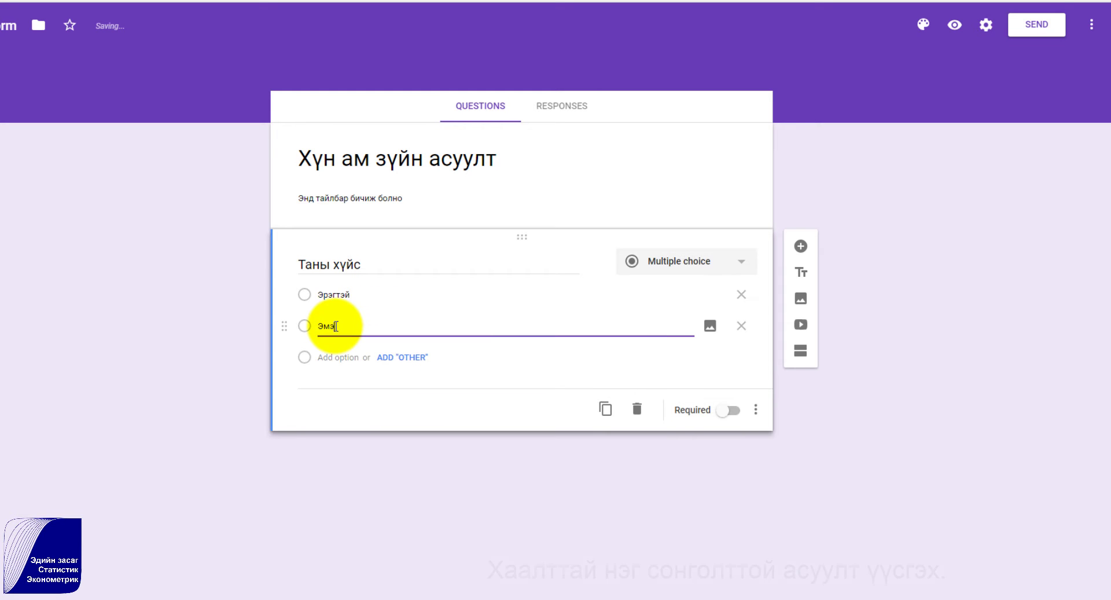
pyautogui.write('гтэй')
# Add the description "Энд хэрхэн хариулах тайлбар бичнэ. Multiple choice ашиглаж буй үед зөвхөн нэг хариулт сонгоно." to the question "Таны хүйс".
pyautogui.click(755, 409)
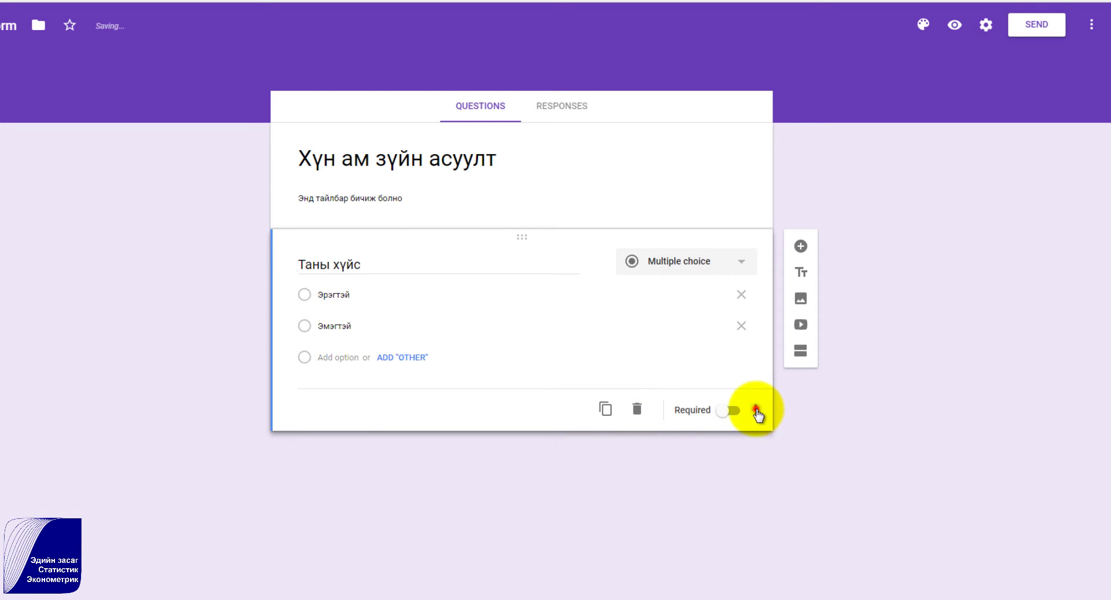
pyautogui.click(783, 464)
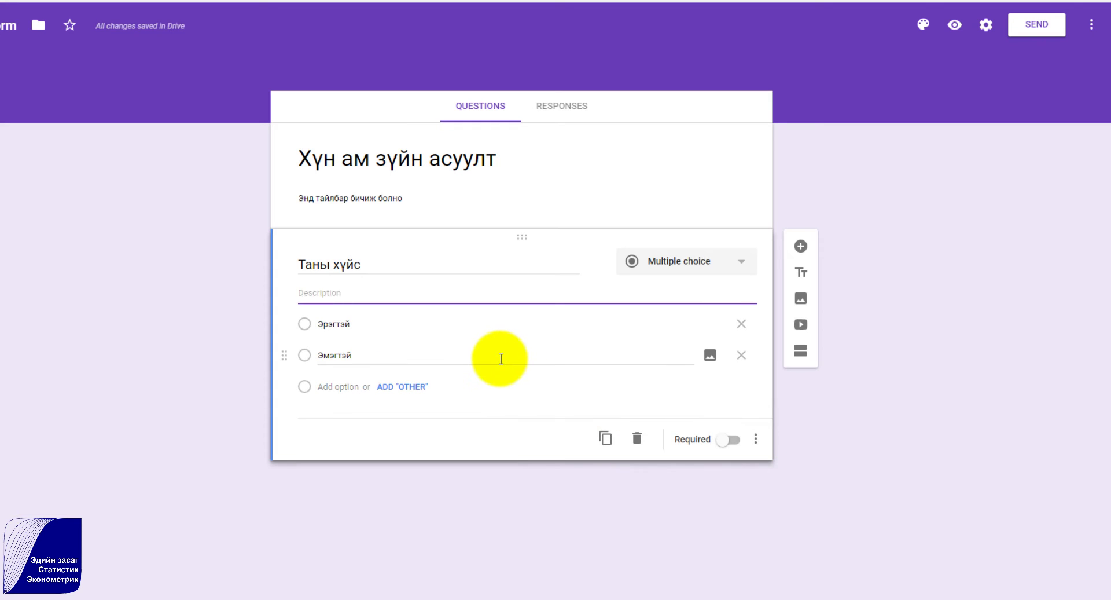
pyautogui.write('Энд хэрхэн хариулах тайлбар бичнэ. Multiple choice ашиглаж буй үед зөвхөн нэг хариулт сонгоно.')
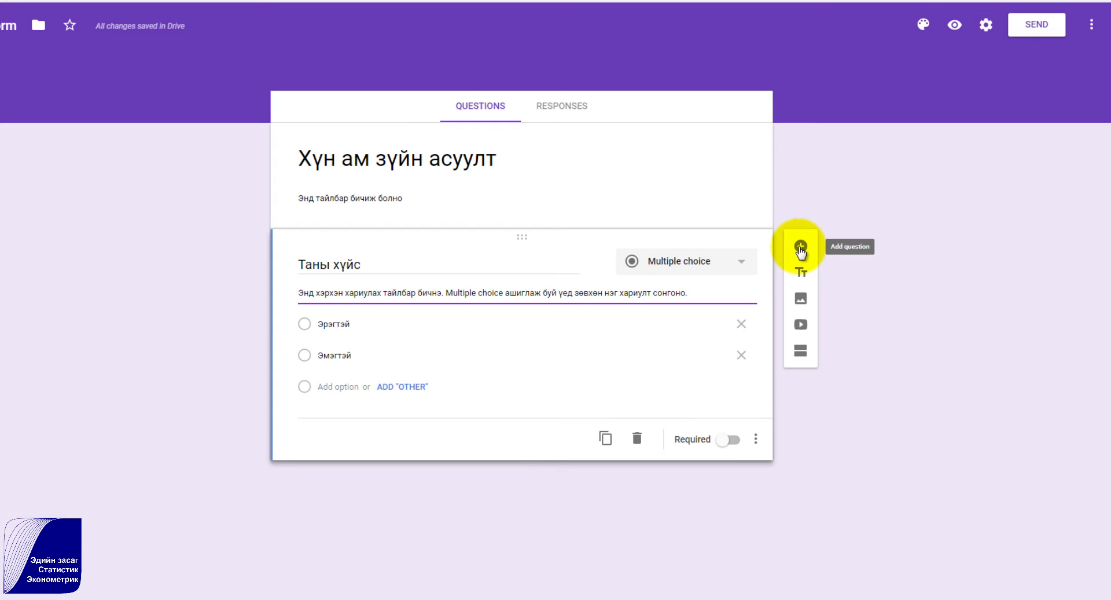
# Add a second question "Таны нас" and set its type to Short answer.
pyautogui.click(801, 249)
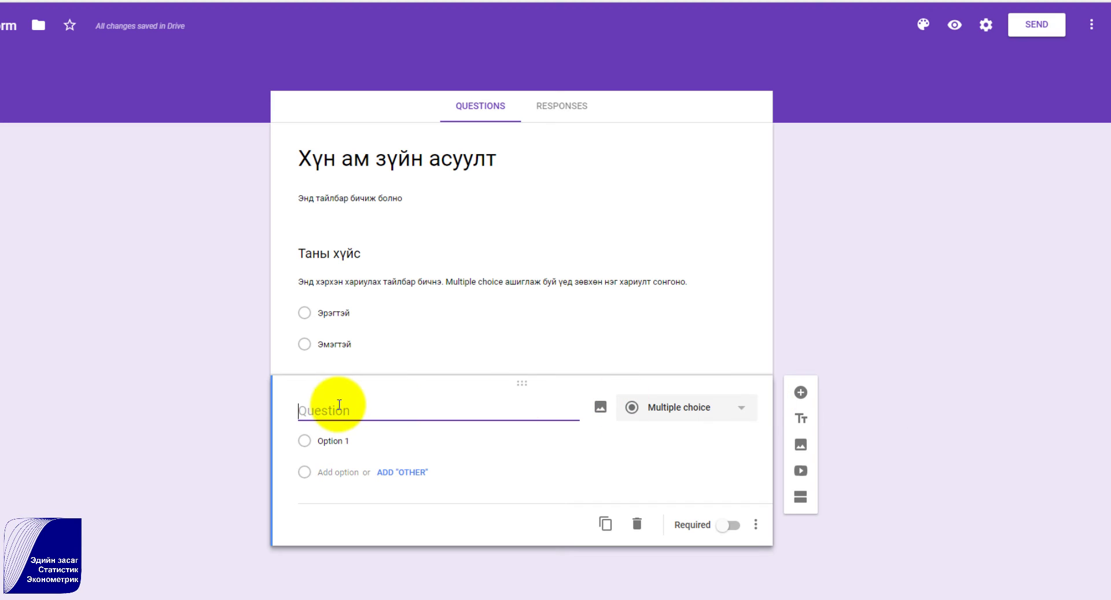
pyautogui.write('Таны нас')
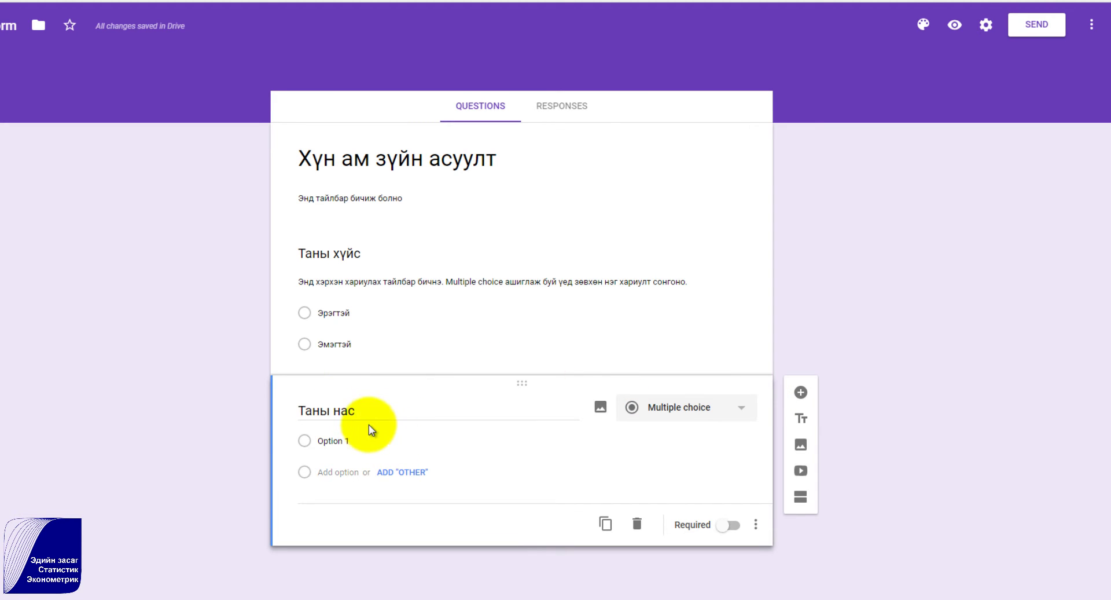
pyautogui.click(687, 411)
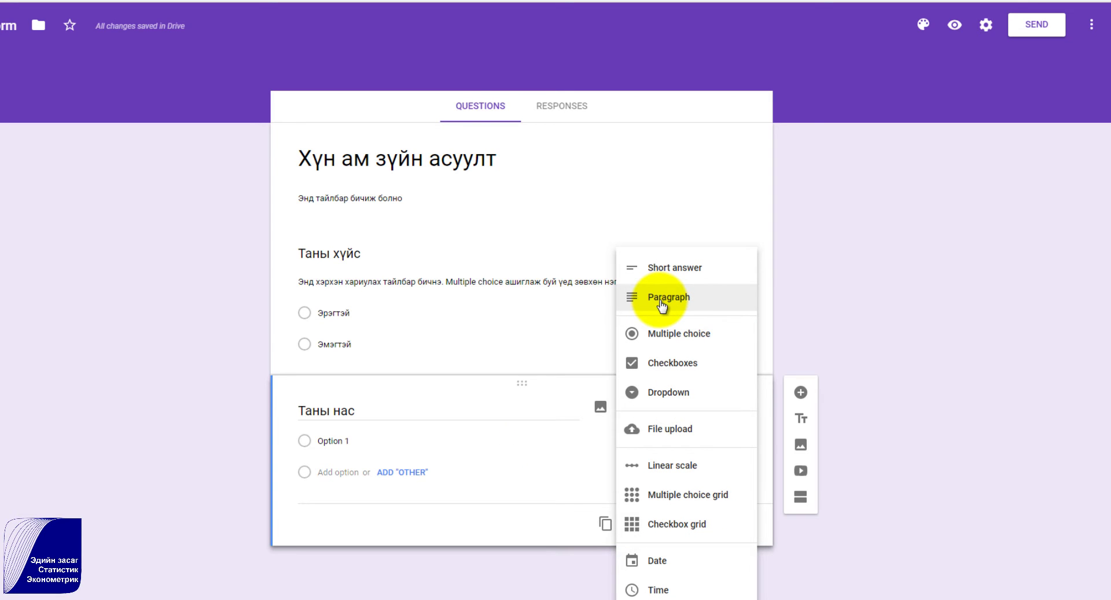
pyautogui.click(670, 273)
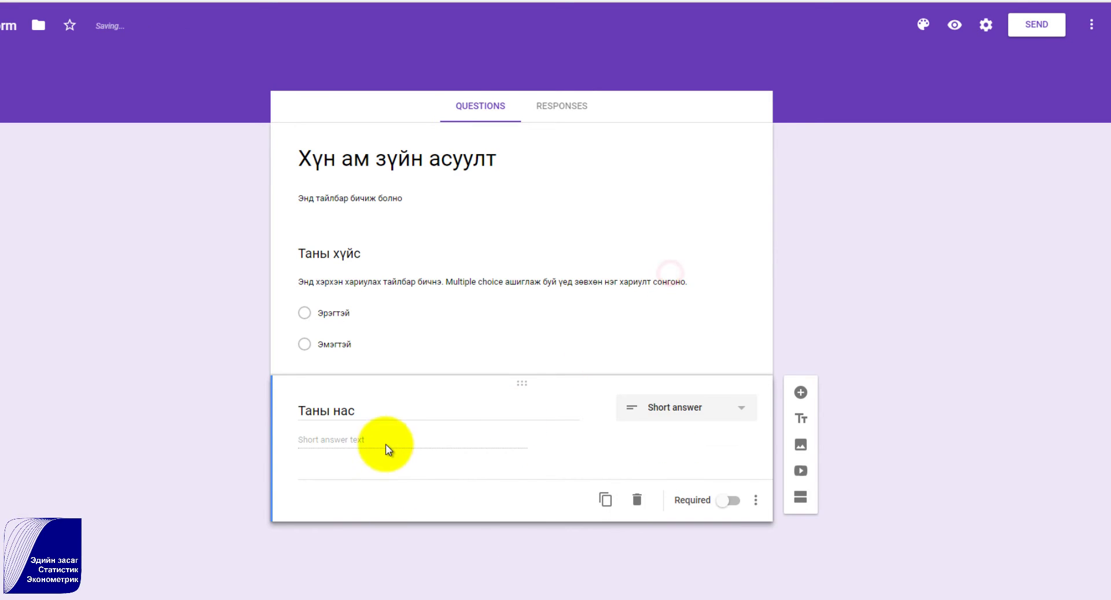
pyautogui.click(379, 443)
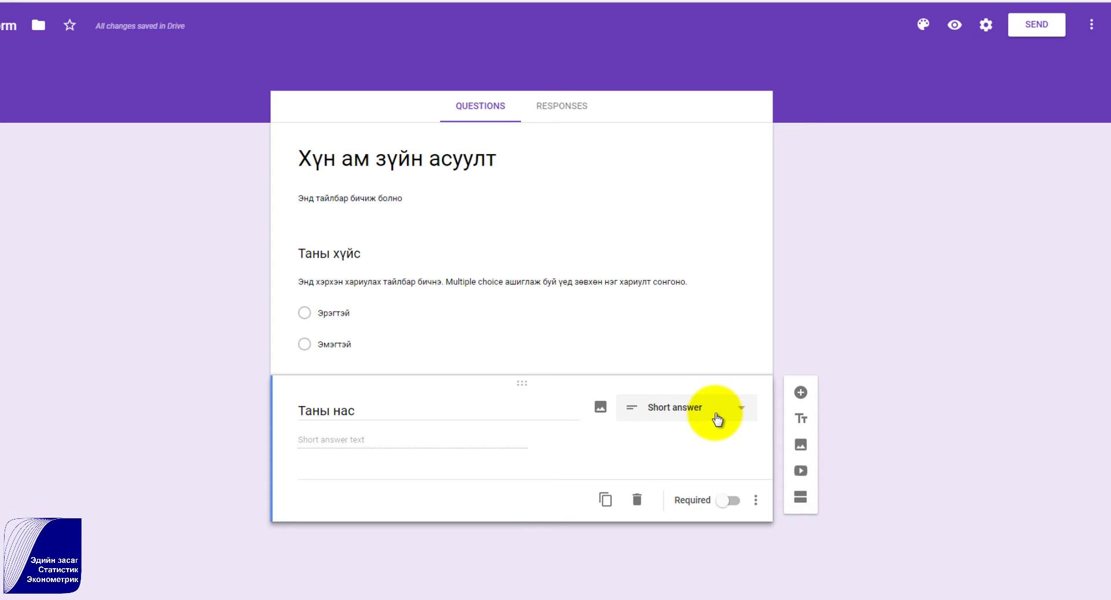
# Add the description "Та өөрийн насаа бичнэ үү." to the question "Таны нас" and make it required.
pyautogui.click(755, 500)
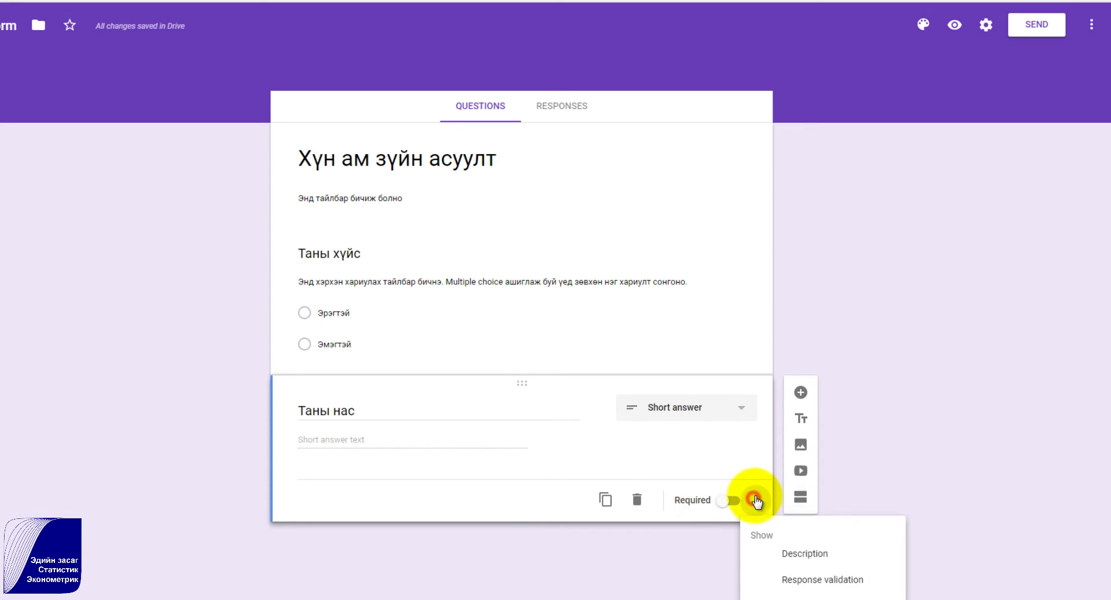
pyautogui.click(782, 551)
pyautogui.write('Та өөрийн насаа бичнэ үү.')
pyautogui.click(727, 531)
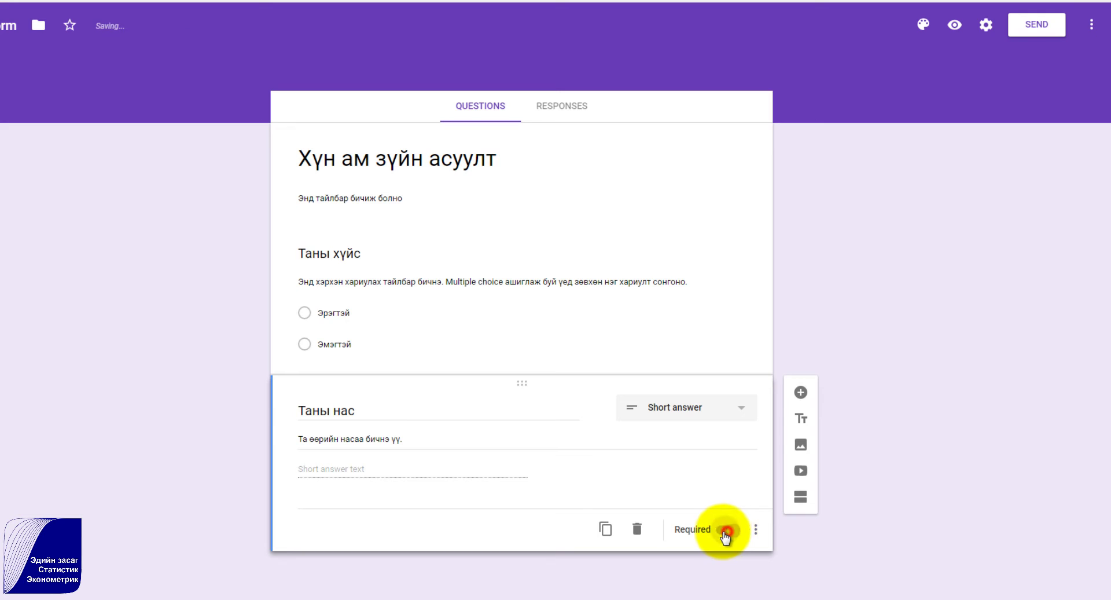
# Add response validation to "Таны нас" for a number between 0 and 99, with the custom error text "Таны оруулсан утга буруу байна".
pyautogui.click(755, 529)
pyautogui.click(781, 595)
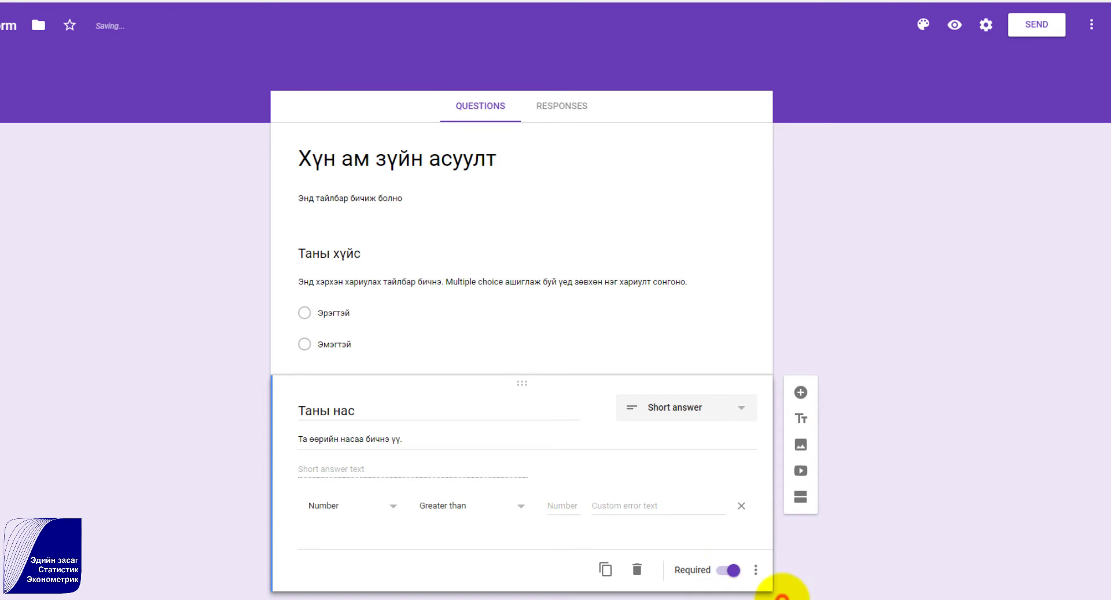
pyautogui.click(389, 508)
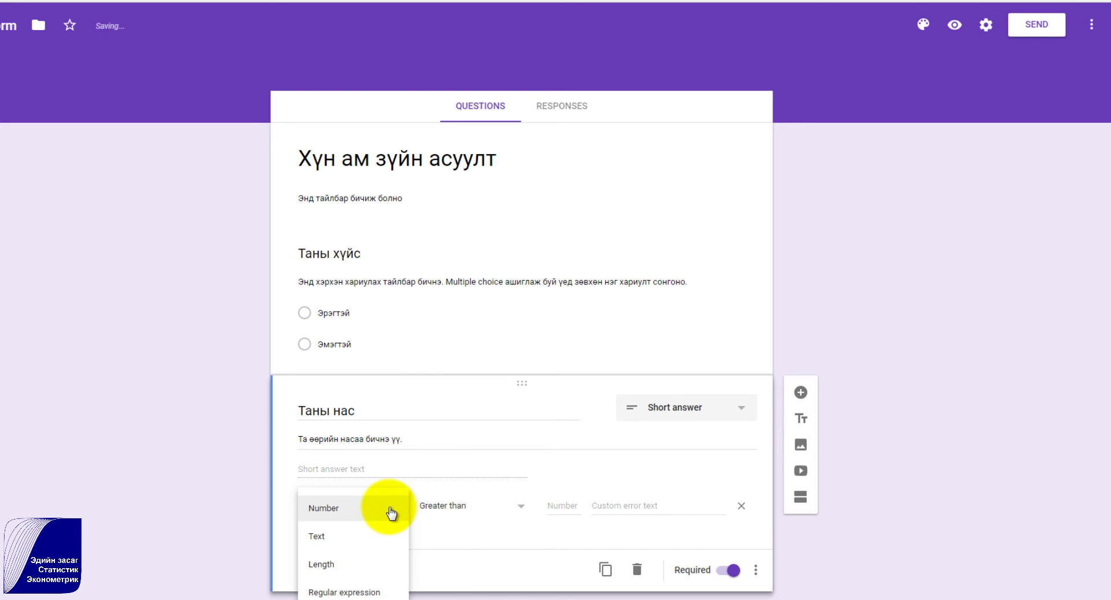
pyautogui.click(346, 509)
pyautogui.click(516, 509)
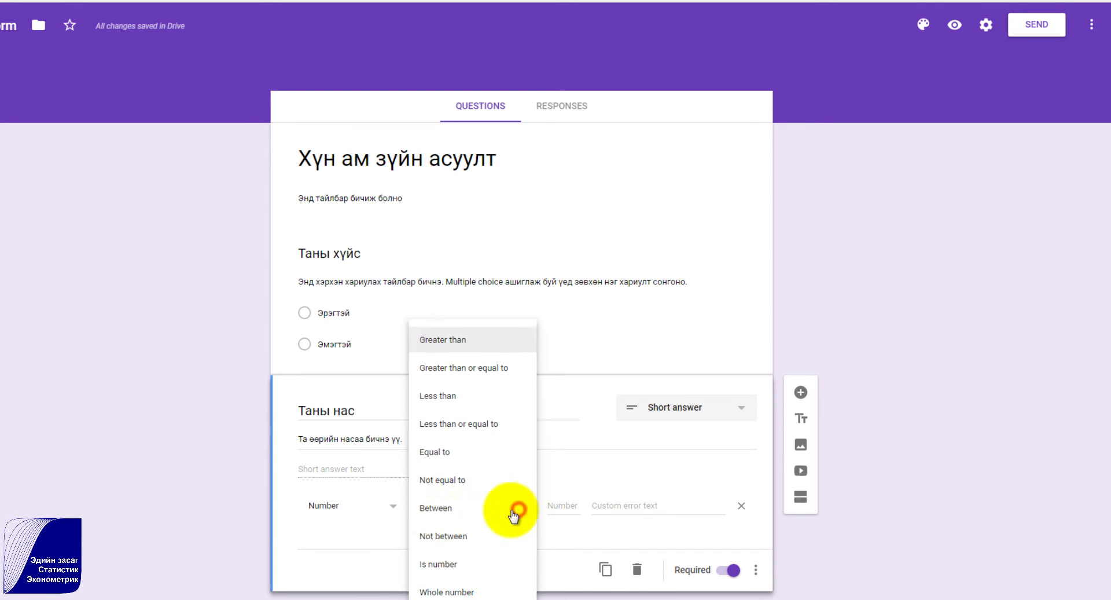
pyautogui.click(448, 510)
pyautogui.click(570, 505)
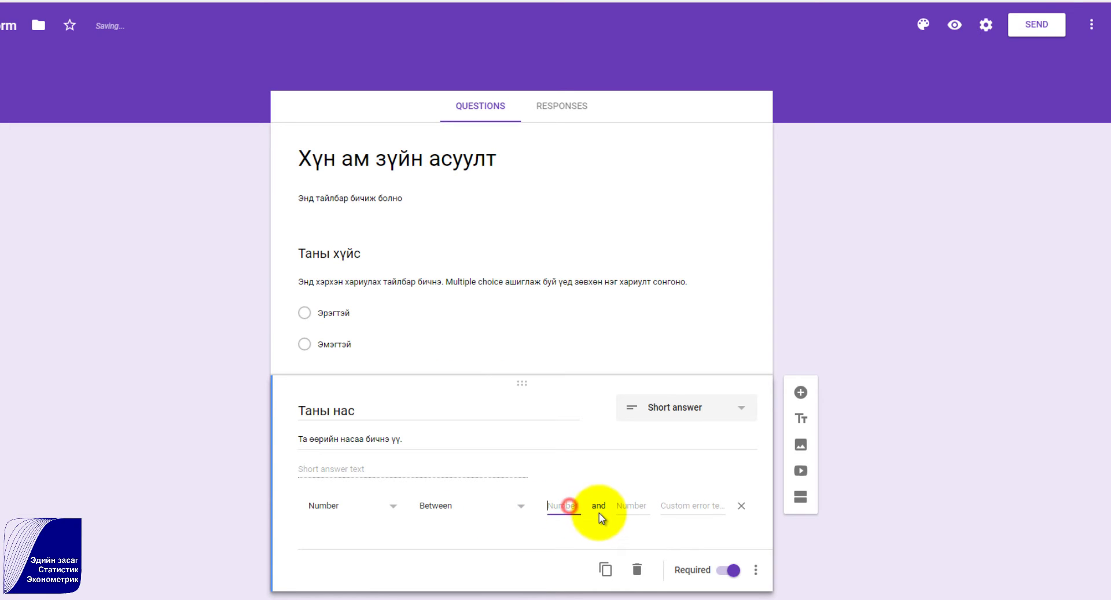
pyautogui.write('0')
pyautogui.click(637, 505)
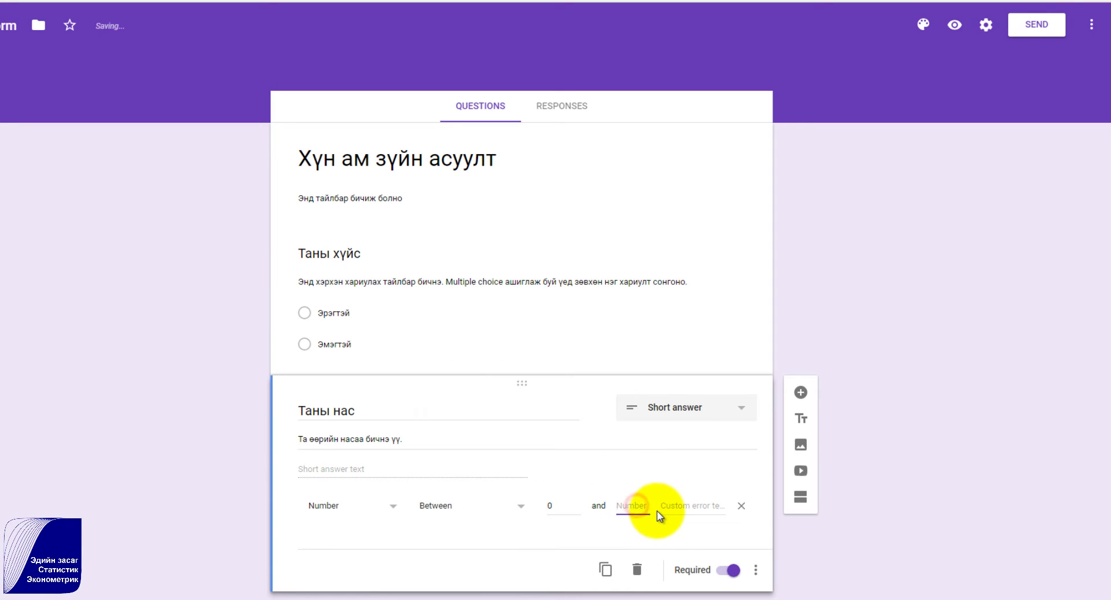
pyautogui.write('99')
pyautogui.click(675, 506)
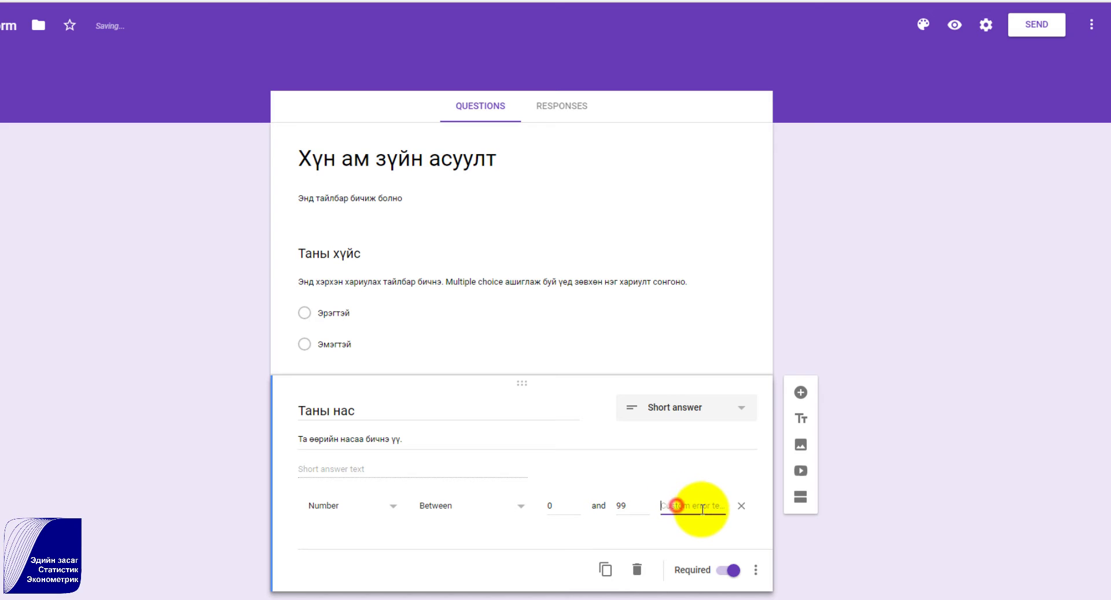
pyautogui.write('Таны оруулсан утга буруу ба')
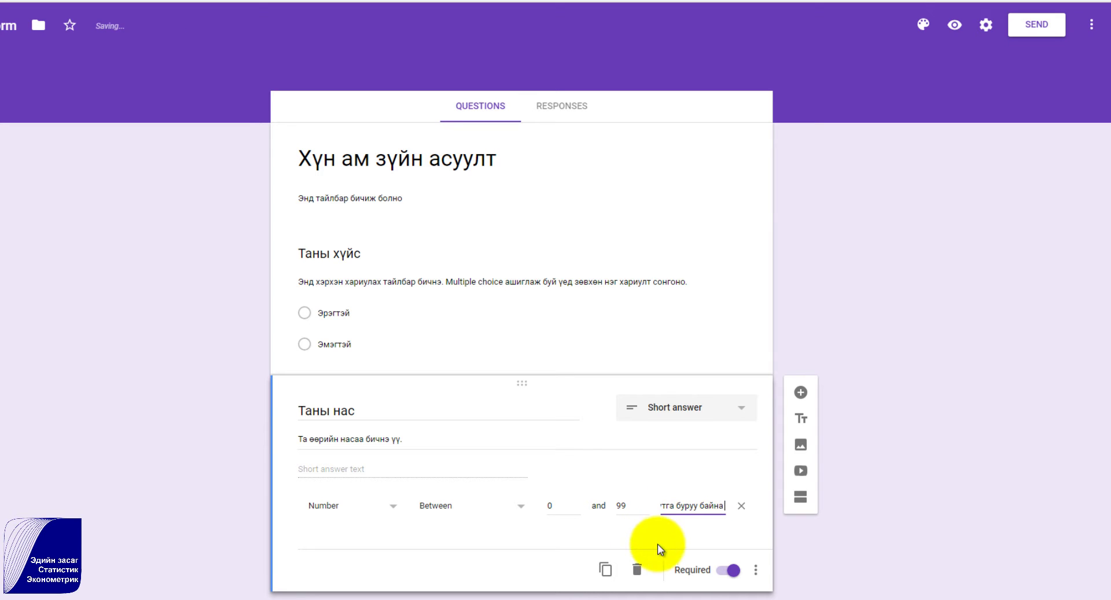
# Add a new blank question and preview the form, testing the "Таны нас" field with the answers 112 and 33.
pyautogui.click(801, 394)
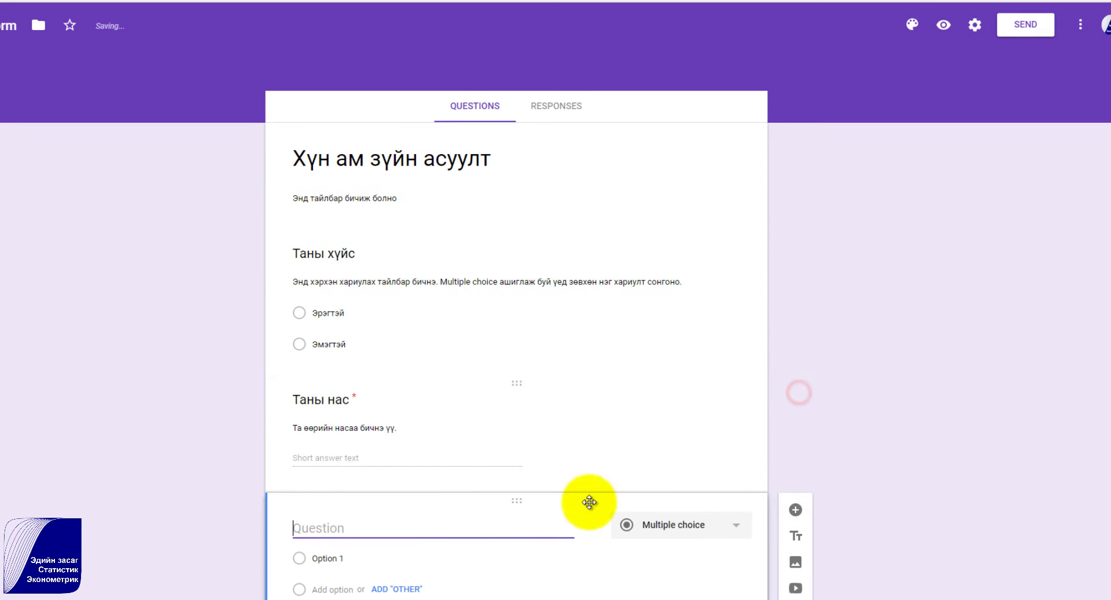
pyautogui.click(943, 26)
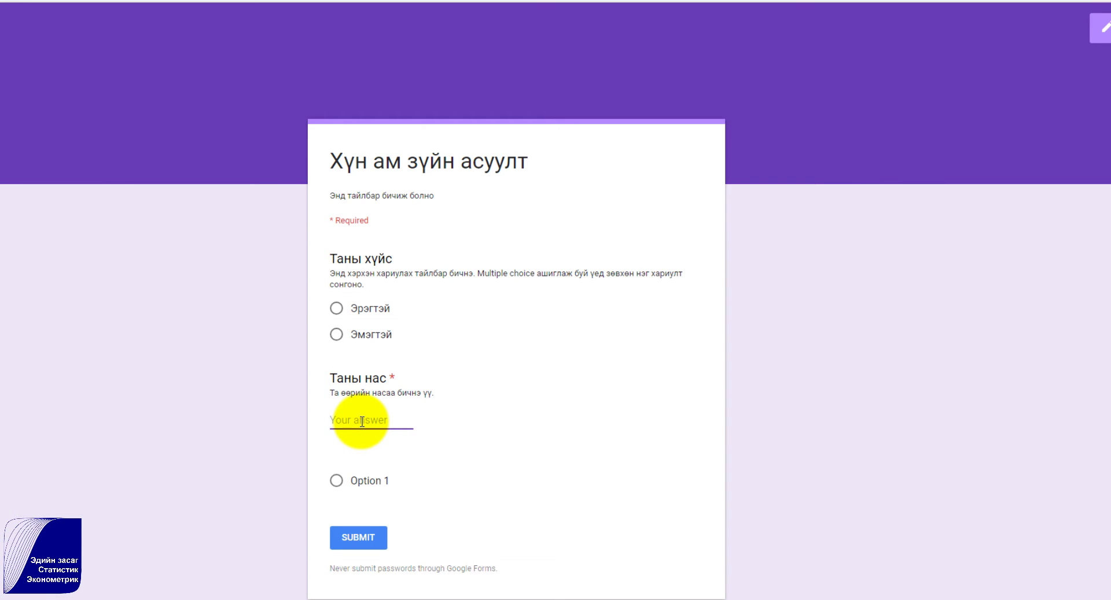
pyautogui.write('112')
pyautogui.moveTo(363, 421); pyautogui.dragTo(316, 419)
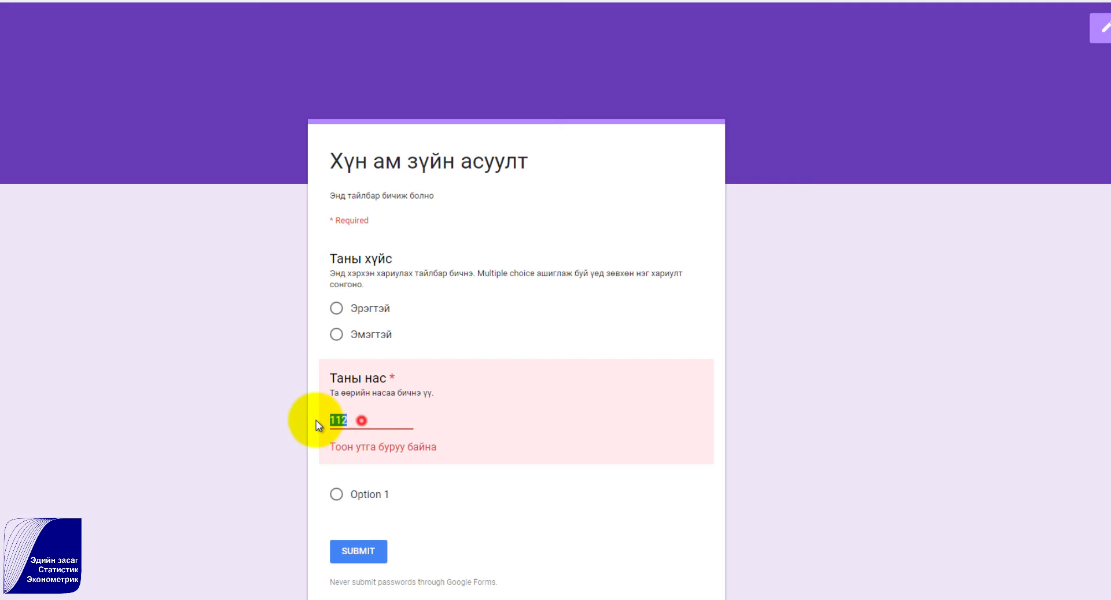
pyautogui.write('33')
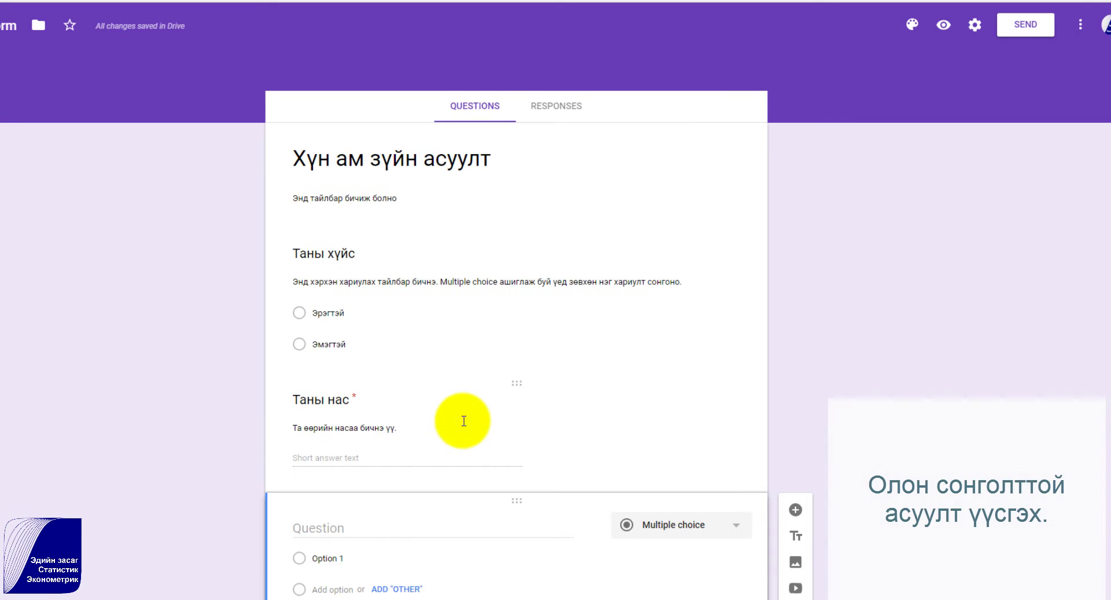
# Set the blank question's type to Checkboxes and title it "Та ямар брэндийн гар утас ашиглаж байсан бэ?".
pyautogui.scroll(-3, 459, 416)
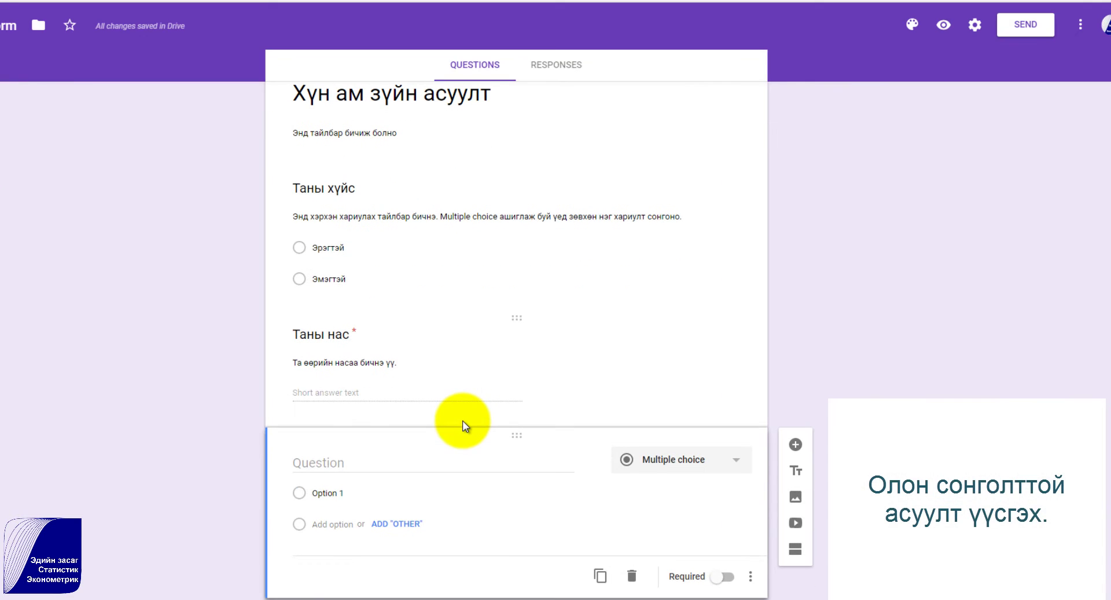
pyautogui.click(702, 464)
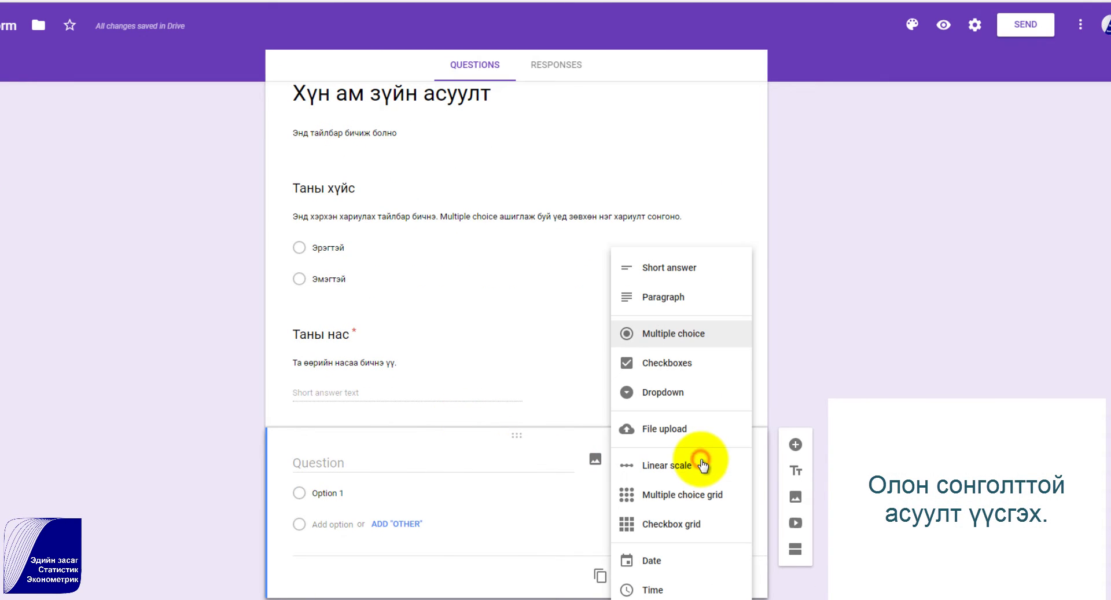
pyautogui.click(677, 372)
pyautogui.click(498, 466)
pyautogui.write('Та ямар брэндийн гар утас ашиглаж байсан бэ?')
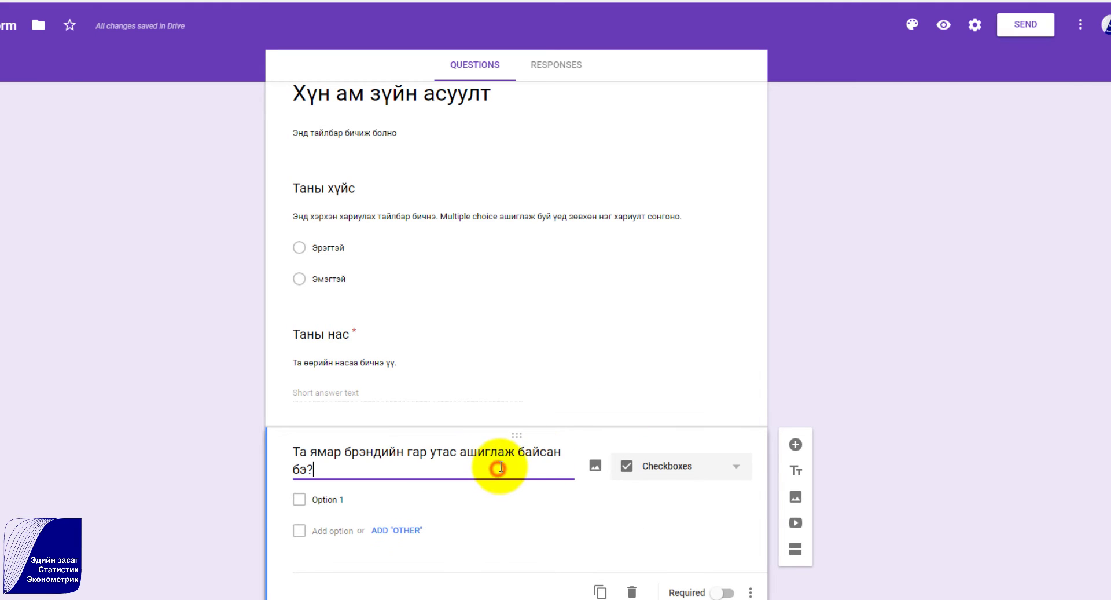
# Add the description "Хэдэн ч хариулт сонгож болно" to the phone brand question.
pyautogui.click(751, 592)
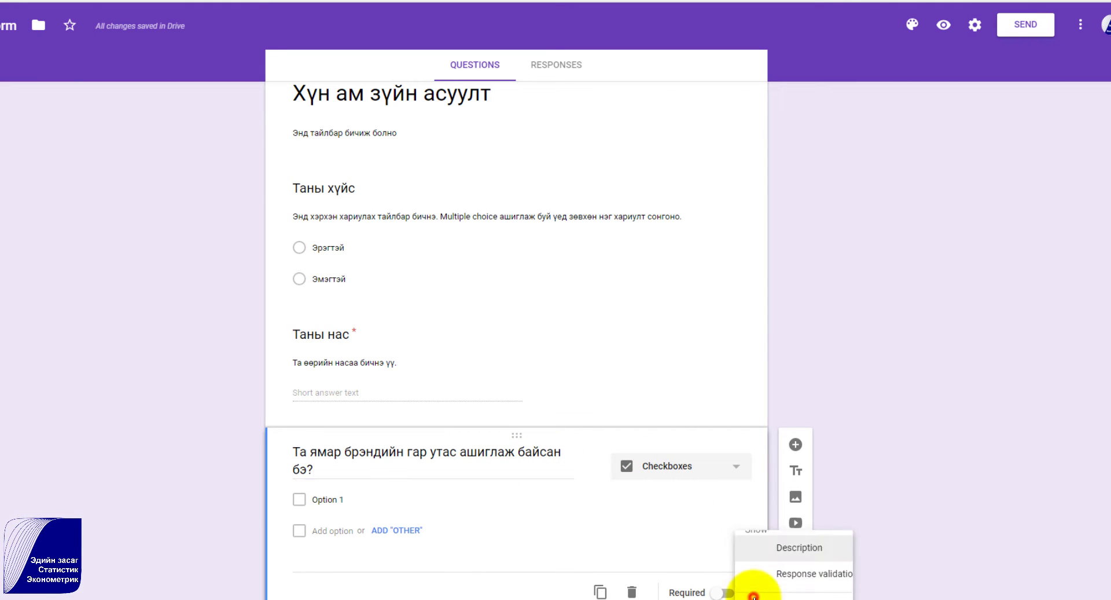
pyautogui.click(784, 543)
pyautogui.write('Хэдэн ч хариулт сонгож болно')
# Enter the checkbox options Nokia, Blackberry, Samsung, LG, Sony, Apple and OTher, and add a new blank question below.
pyautogui.click(359, 529)
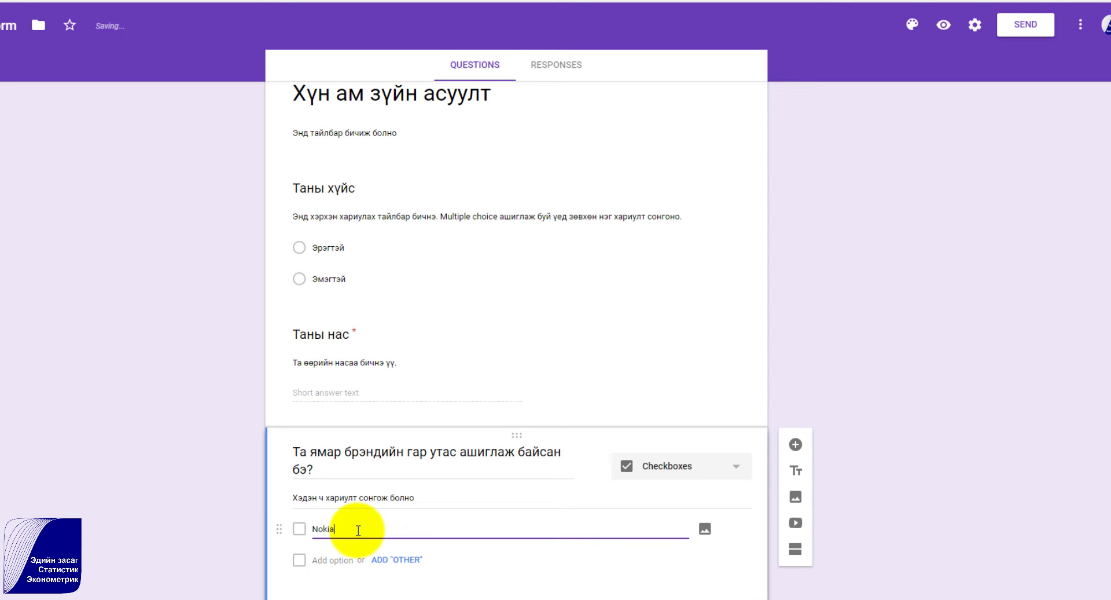
pyautogui.press('Return')
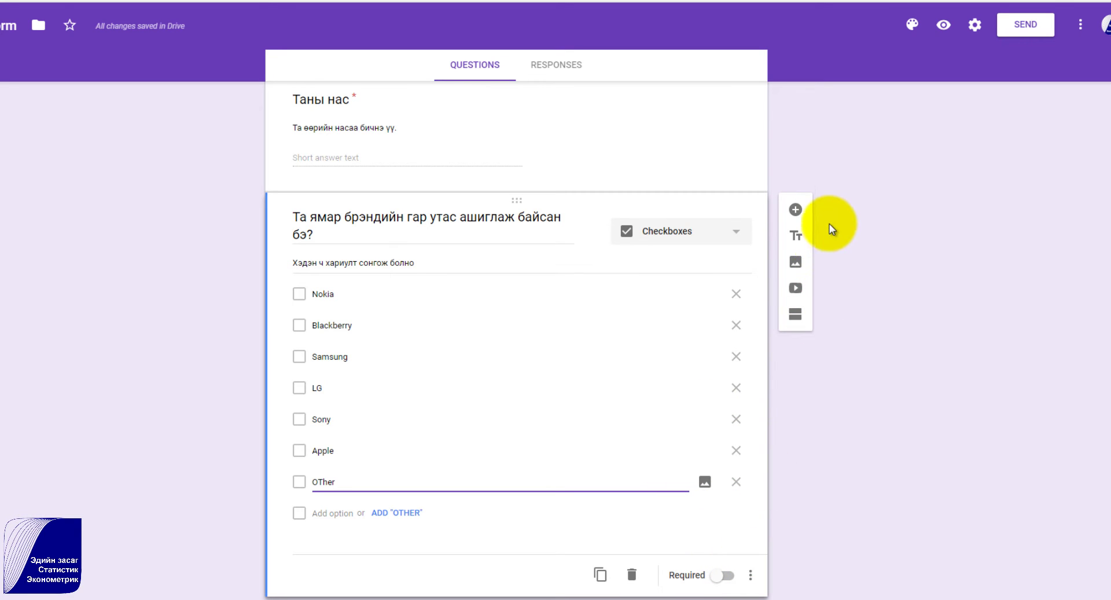
pyautogui.click(796, 209)
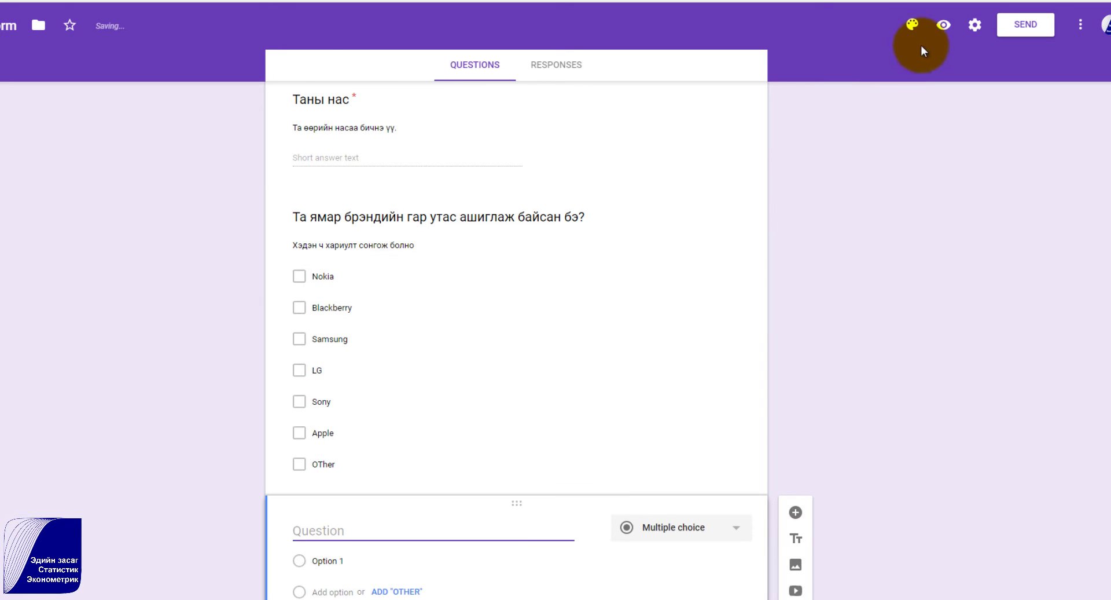
# Preview the form, test the phone brand question by choosing Nokia, Blackberry, Samsung and LG, and return to the editor.
pyautogui.click(943, 26)
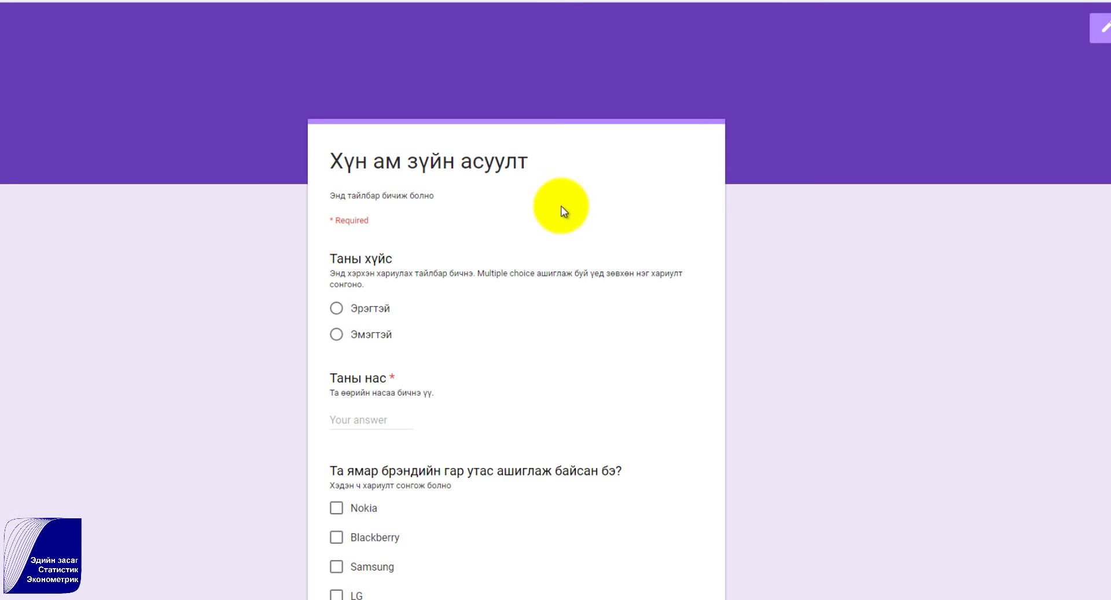
pyautogui.scroll(-5, 466, 300)
pyautogui.click(337, 200)
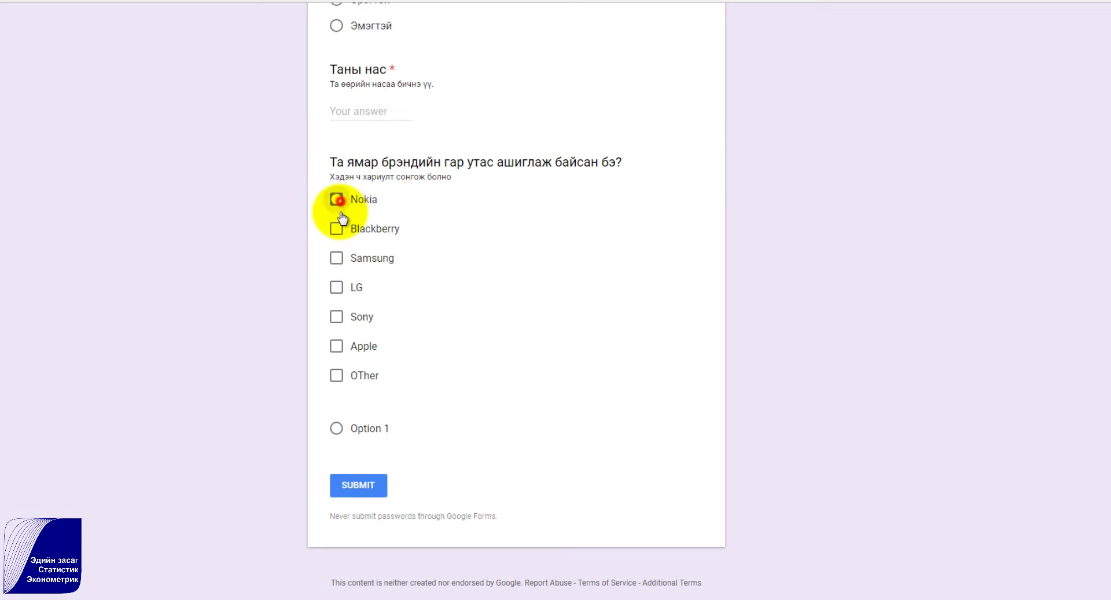
pyautogui.click(337, 230)
pyautogui.click(337, 259)
pyautogui.click(336, 288)
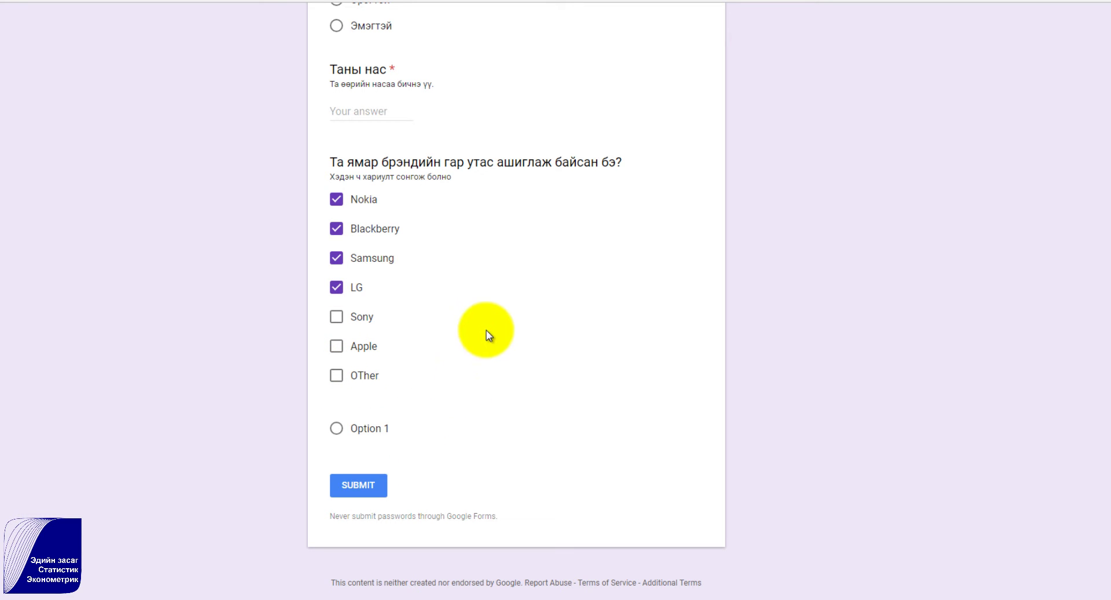
pyautogui.scroll(5, 226, 92)
pyautogui.click(148, 3)
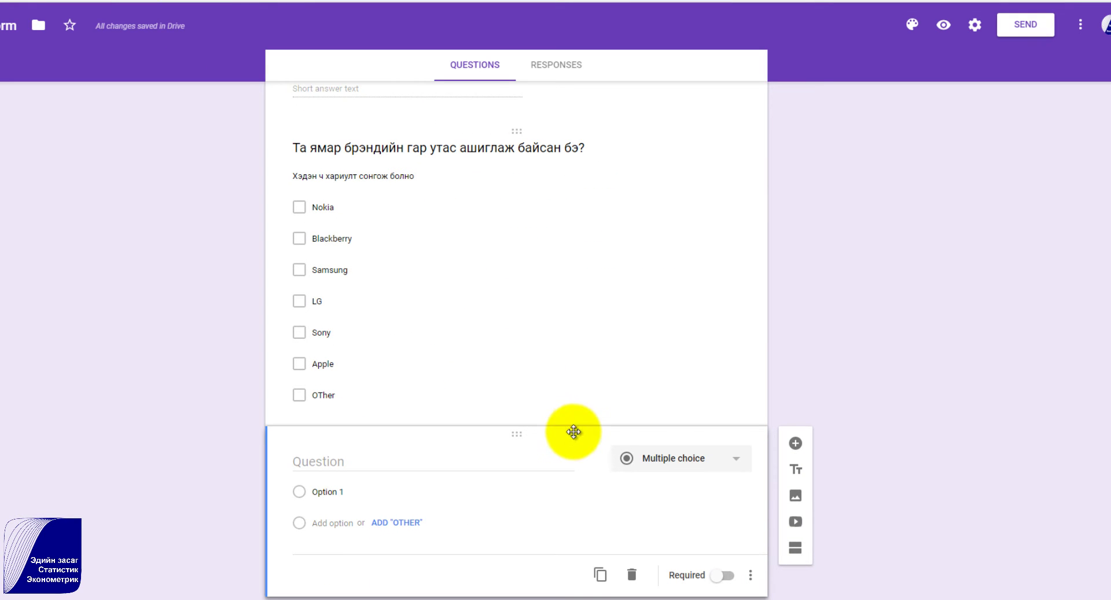
# Set the new blank question's type to Linear scale and title it "Сэтгэл ханамж".
pyautogui.click(683, 458)
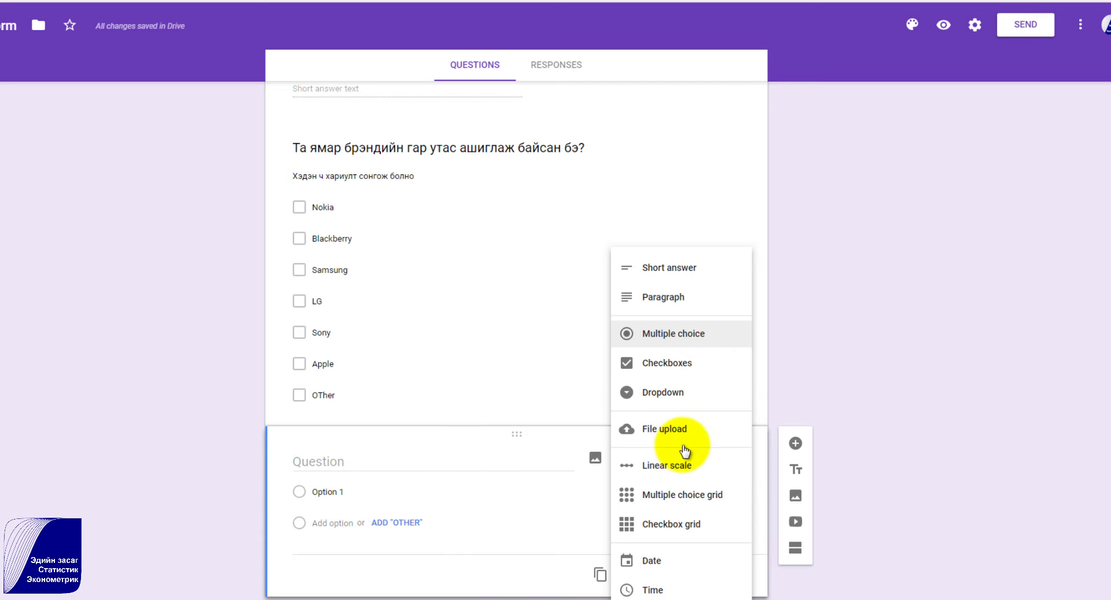
pyautogui.click(681, 476)
pyautogui.click(373, 462)
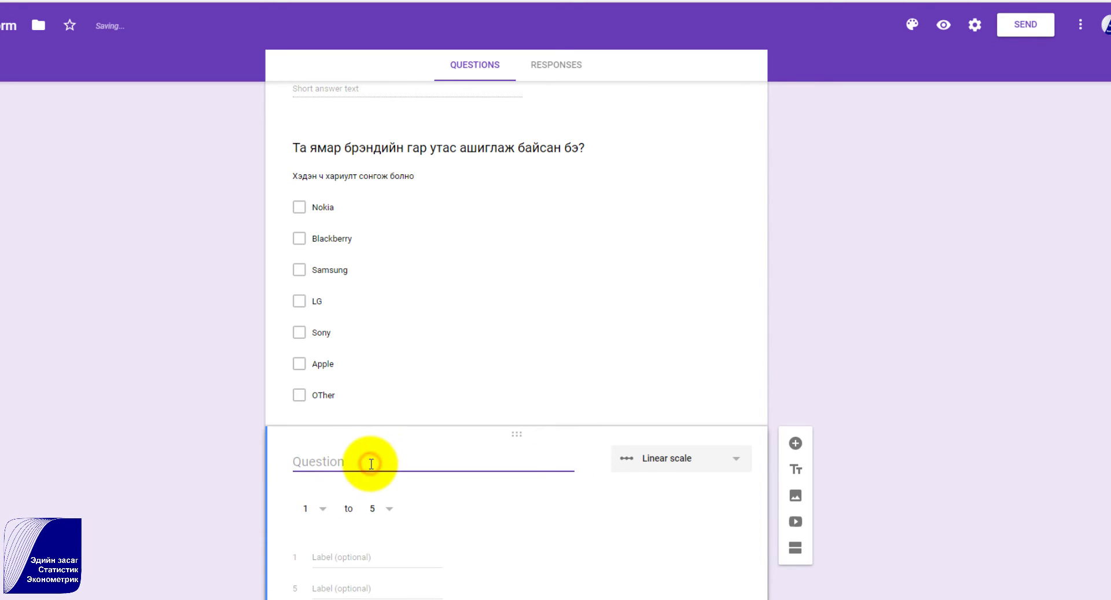
pyautogui.write('С')
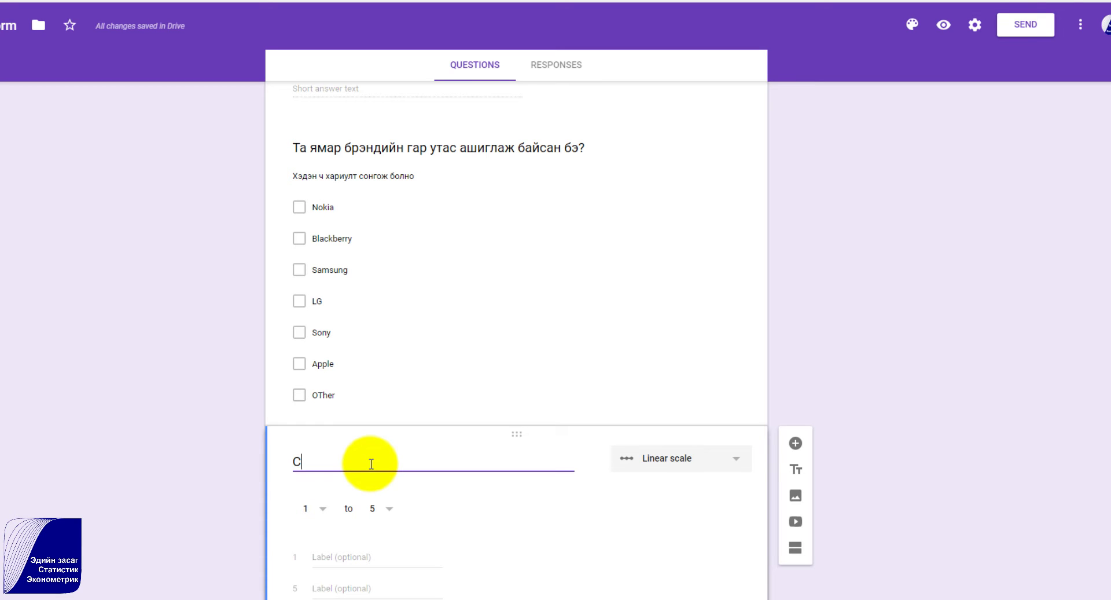
pyautogui.write('этгэл ханамж')
# Keep the scale range at 1 to 5 and add the description "1-5 оноогоор үнэлнэ үү." to the linear scale question.
pyautogui.click(325, 444)
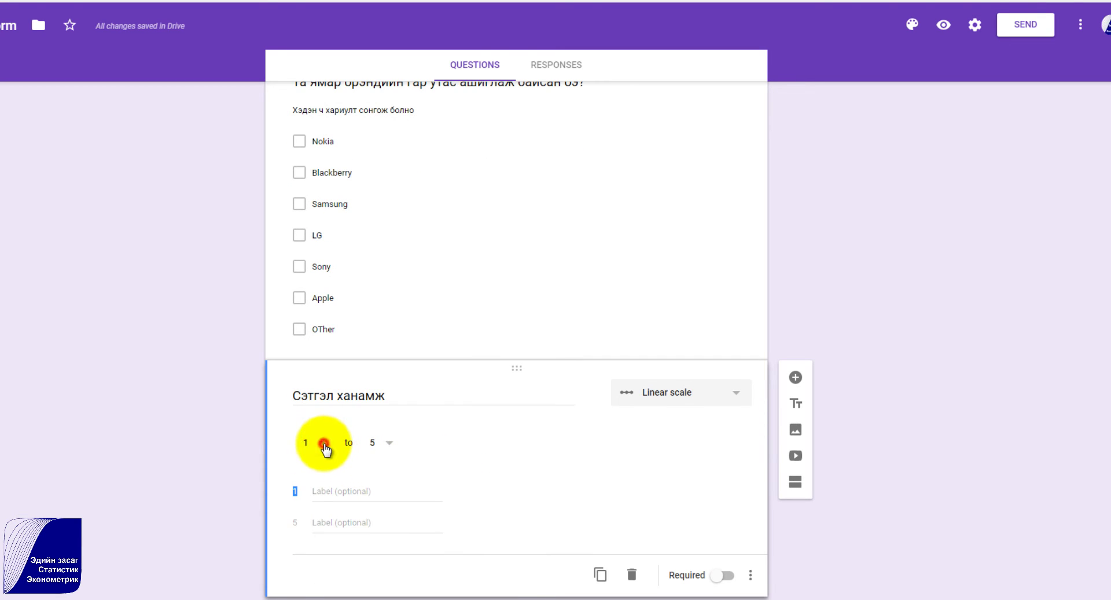
pyautogui.click(307, 442)
pyautogui.click(386, 443)
pyautogui.click(487, 445)
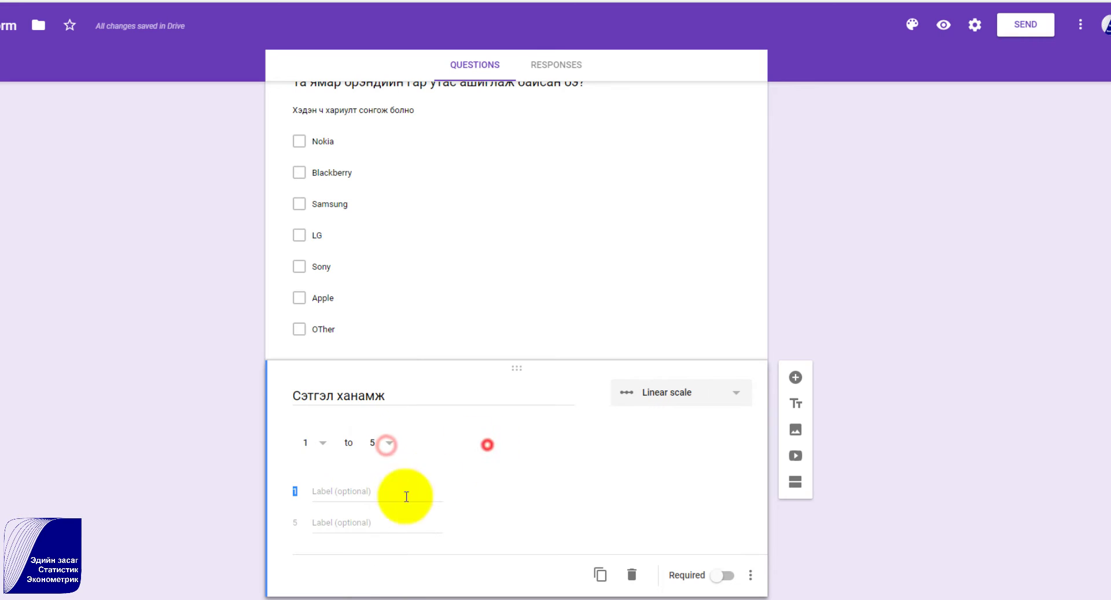
pyautogui.click(751, 575)
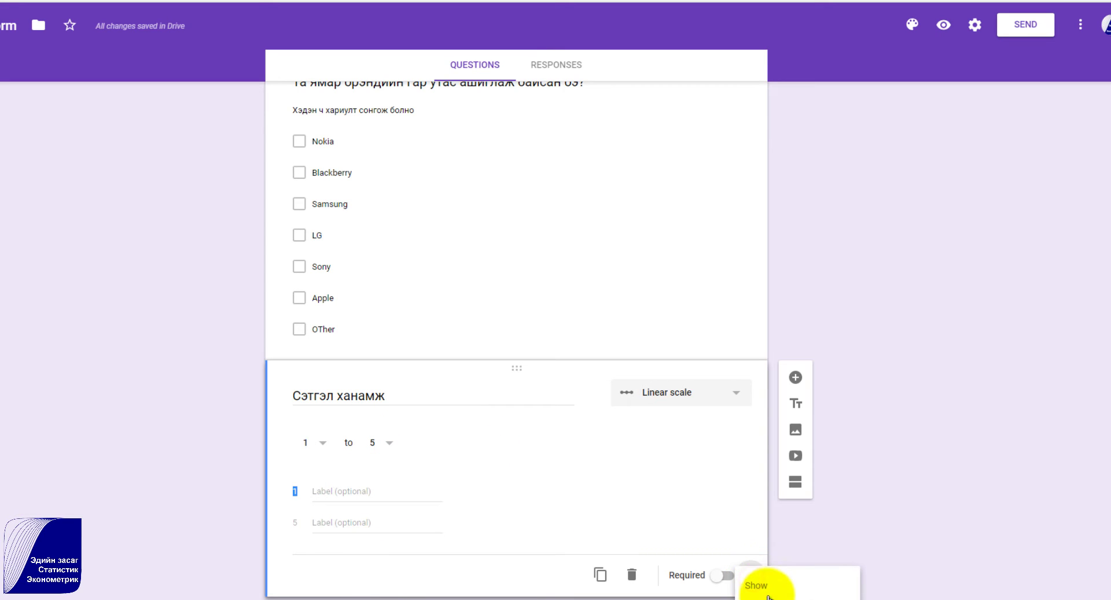
pyautogui.click(769, 596)
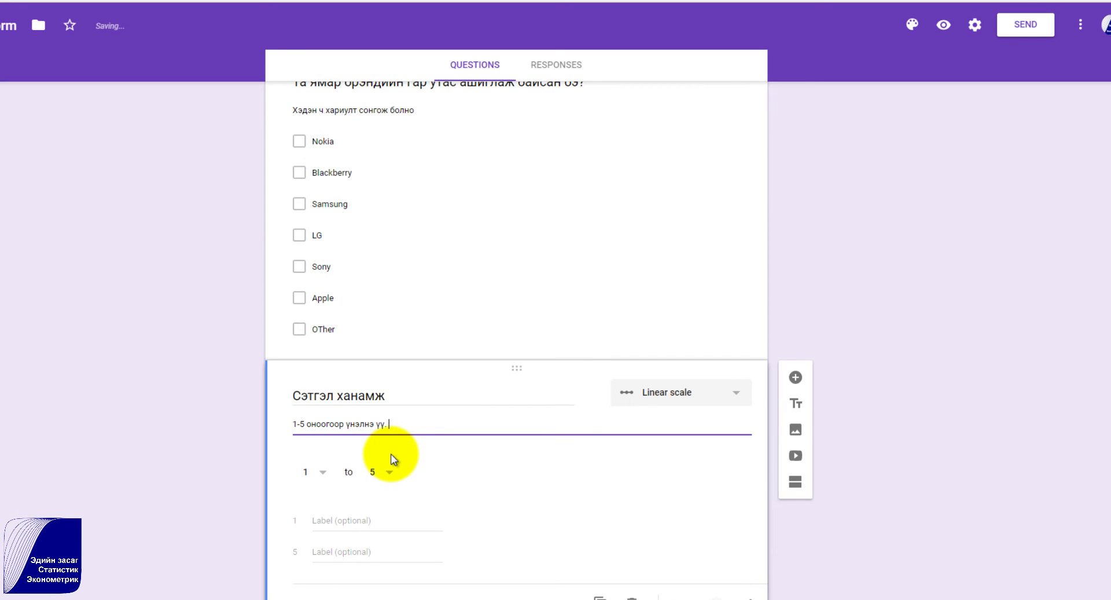
# Label scale value 1 "Огт сэтгэл ханамжгүй" and value 5 "Маш сэтгэл ханамжтай", and add a new blank question below.
pyautogui.click(361, 518)
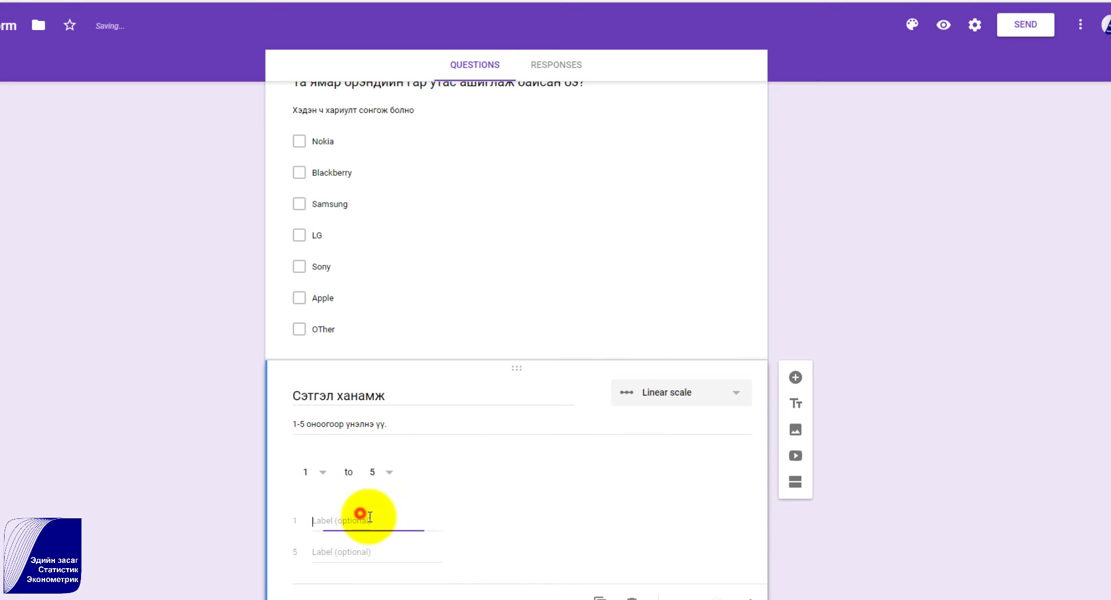
pyautogui.write('муу')
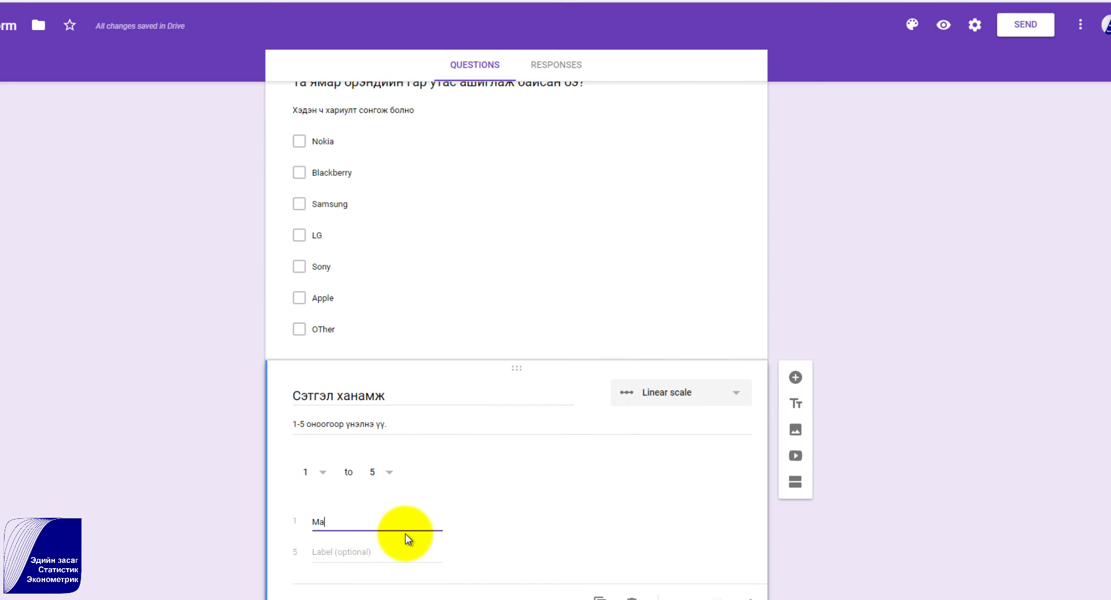
pyautogui.press('BackSpace')
pyautogui.press('BackSpace')
pyautogui.press('BackSpace')
pyautogui.write('Огт сэтгэл ханамжгүй')
pyautogui.click(405, 550)
pyautogui.write('Маш сэтгэл ханамжтай')
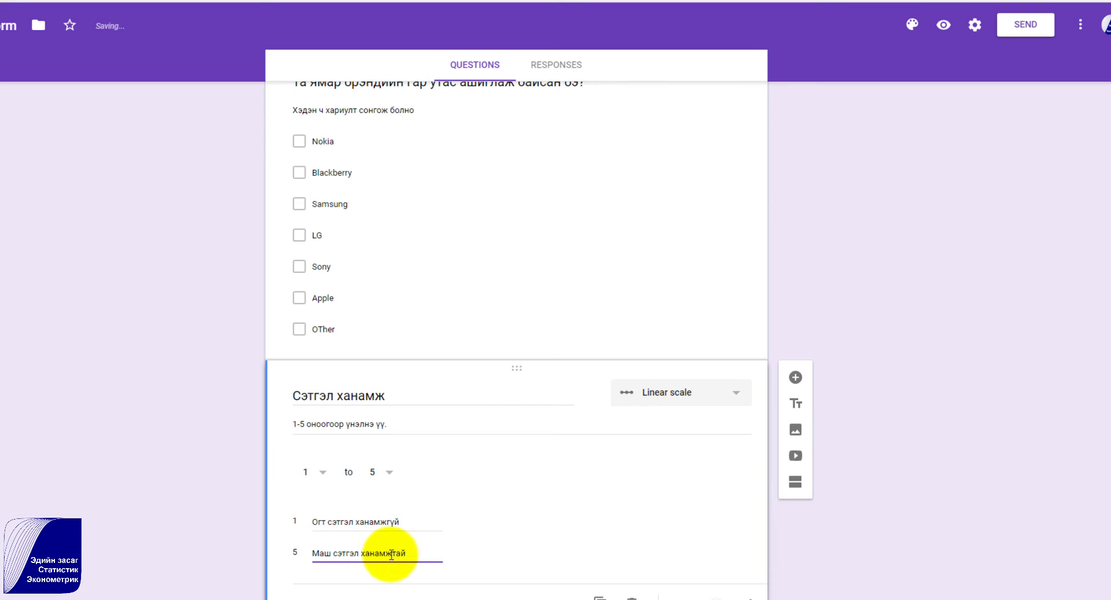
pyautogui.click(796, 378)
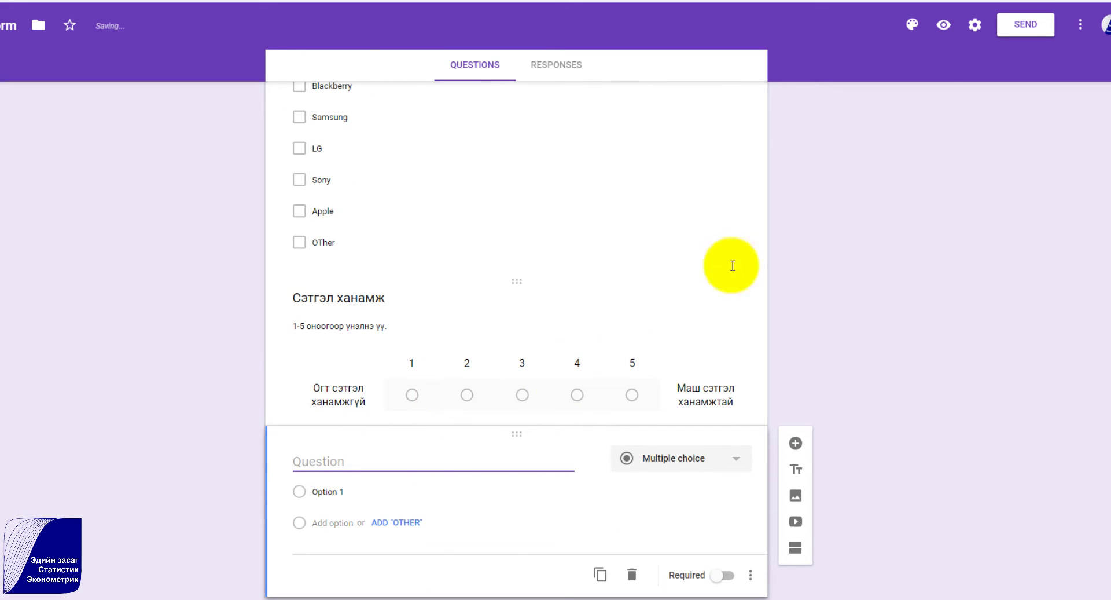
# Preview the form, test the "Сэтгэл ханамж" scale by choosing ratings from 2 to 5, and close the preview.
pyautogui.click(958, 29)
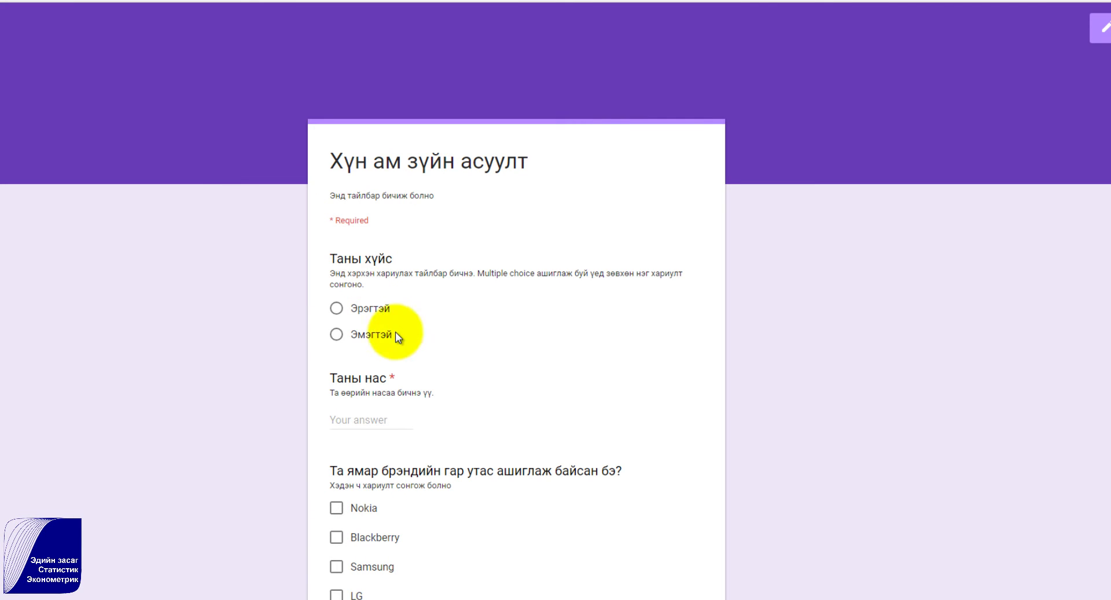
pyautogui.scroll(-7, 394, 332)
pyautogui.click(471, 372)
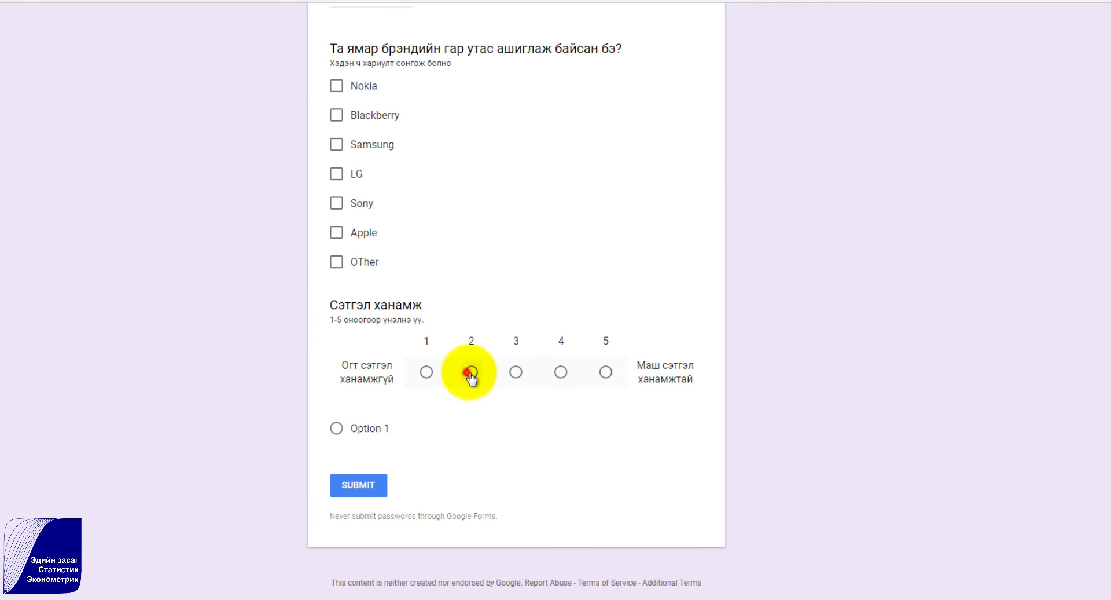
pyautogui.click(515, 371)
pyautogui.click(561, 371)
pyautogui.click(605, 371)
pyautogui.click(471, 372)
pyautogui.hotkey('ctrl', 'w')
# Set the new blank question's type to Multiple choice grid and title it "Сэтгэл ханамж".
pyautogui.click(670, 461)
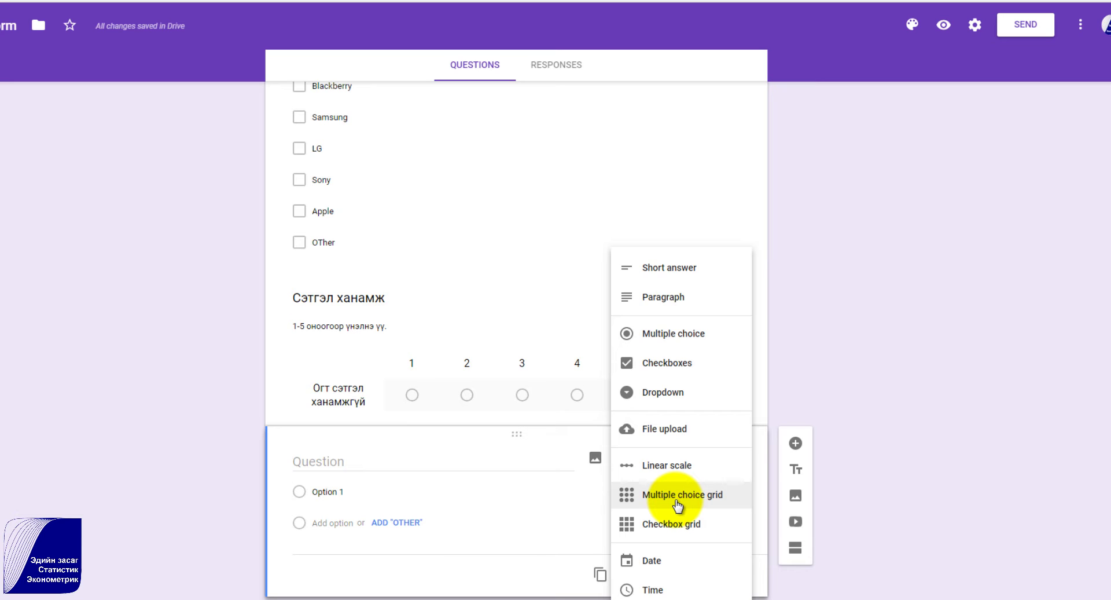
pyautogui.click(678, 505)
pyautogui.click(357, 464)
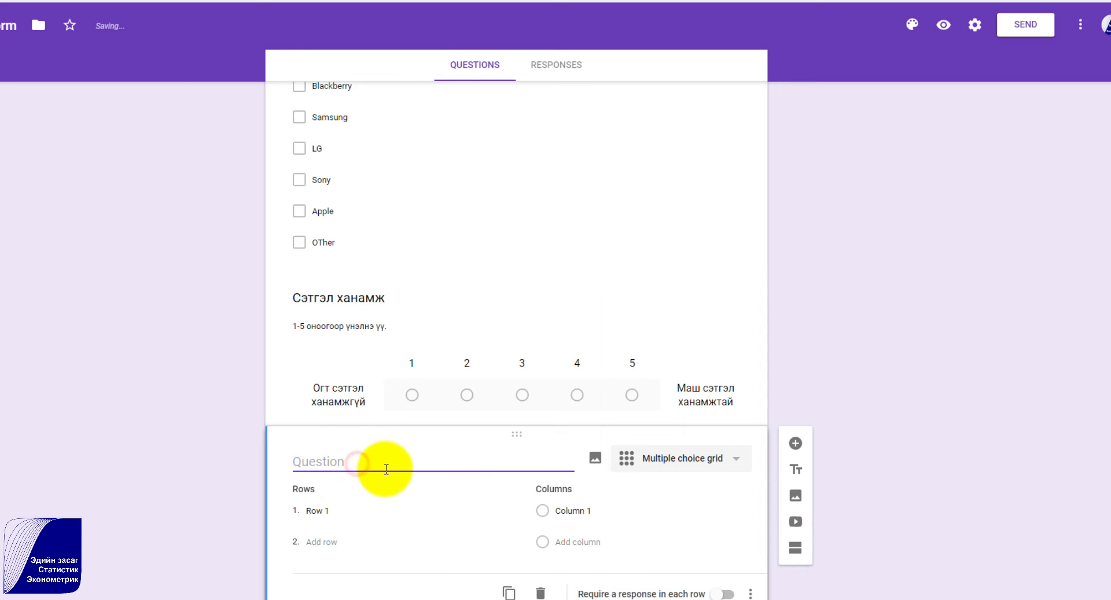
pyautogui.write('Сэтгэл ханамж')
# Fill the grid question's columns with "1 - Огт сэтгэл ханамжгүй", "2", "3", "4" and "5 - Маш сэтгэл ханамжтай".
pyautogui.click(573, 510)
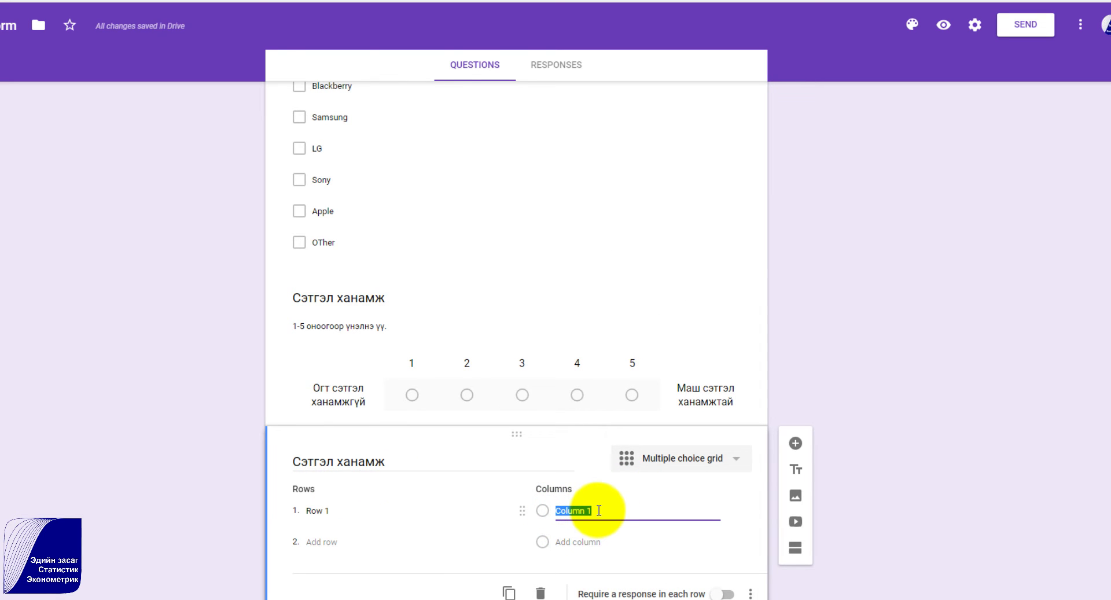
pyautogui.write('1')
pyautogui.click(586, 542)
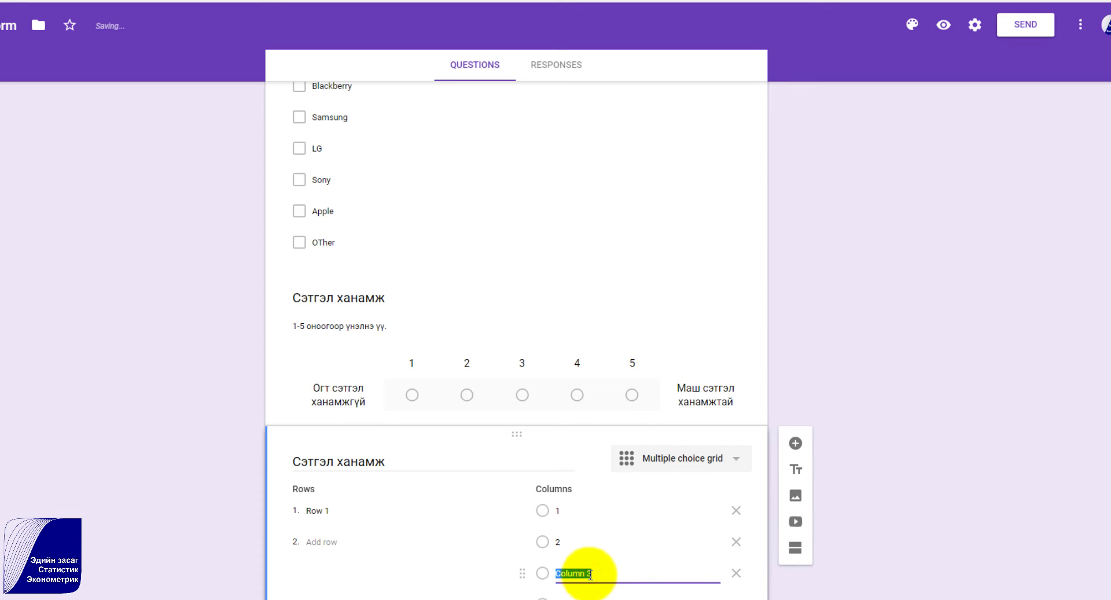
pyautogui.press('BackSpace')
pyautogui.write('3')
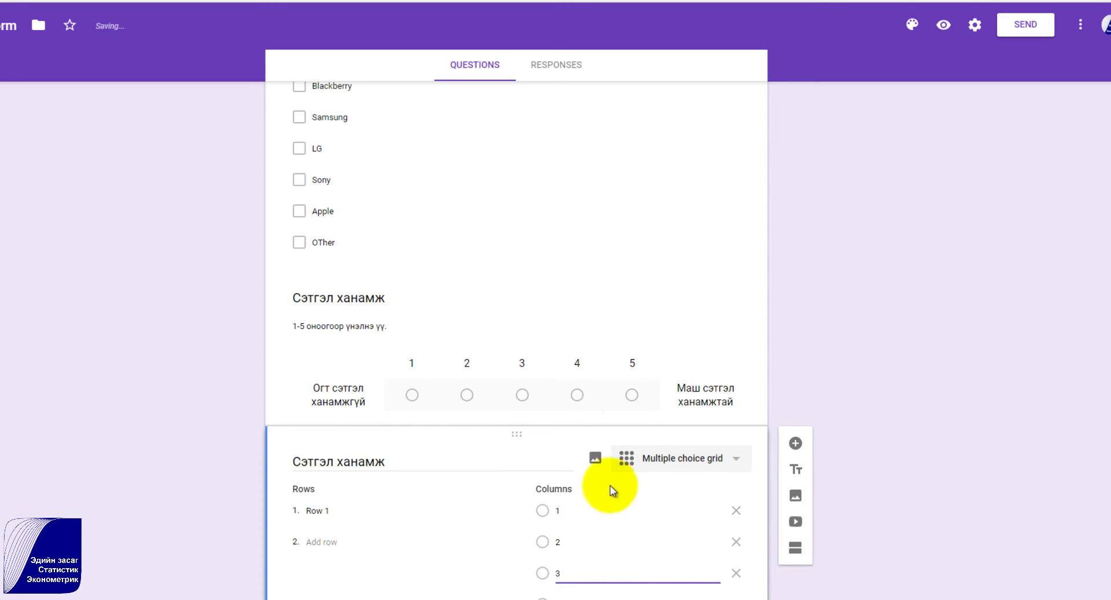
pyautogui.click(594, 513)
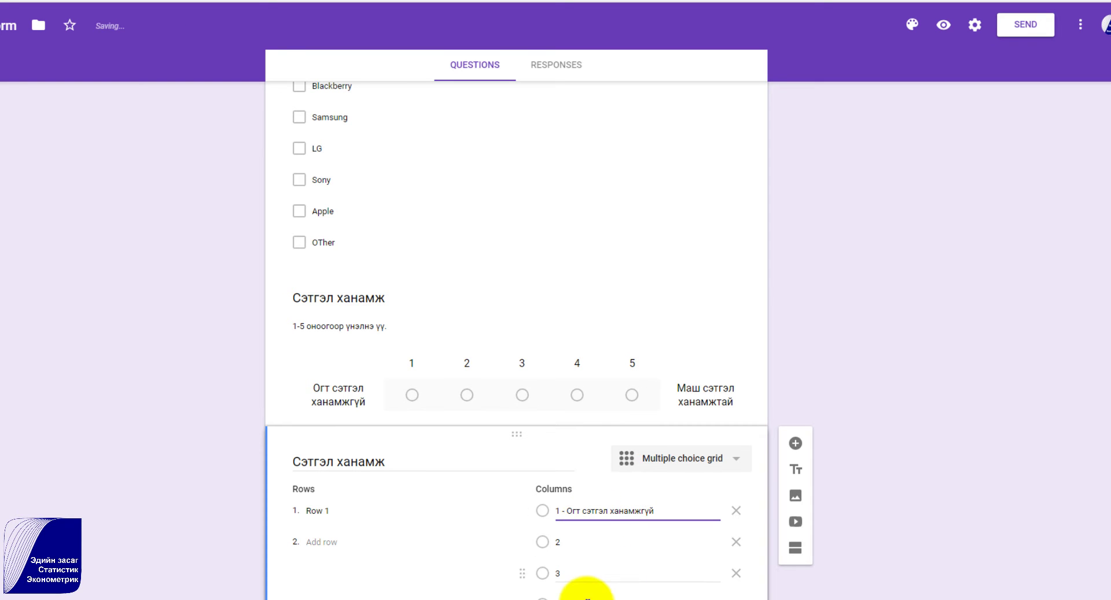
pyautogui.scroll(-2, 619, 567)
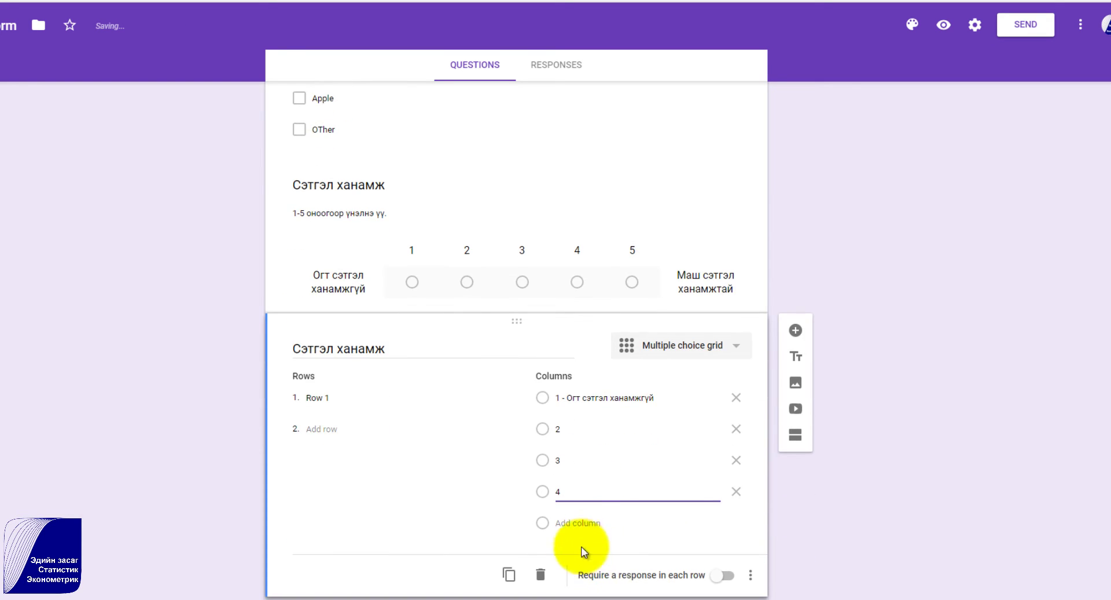
pyautogui.click(582, 524)
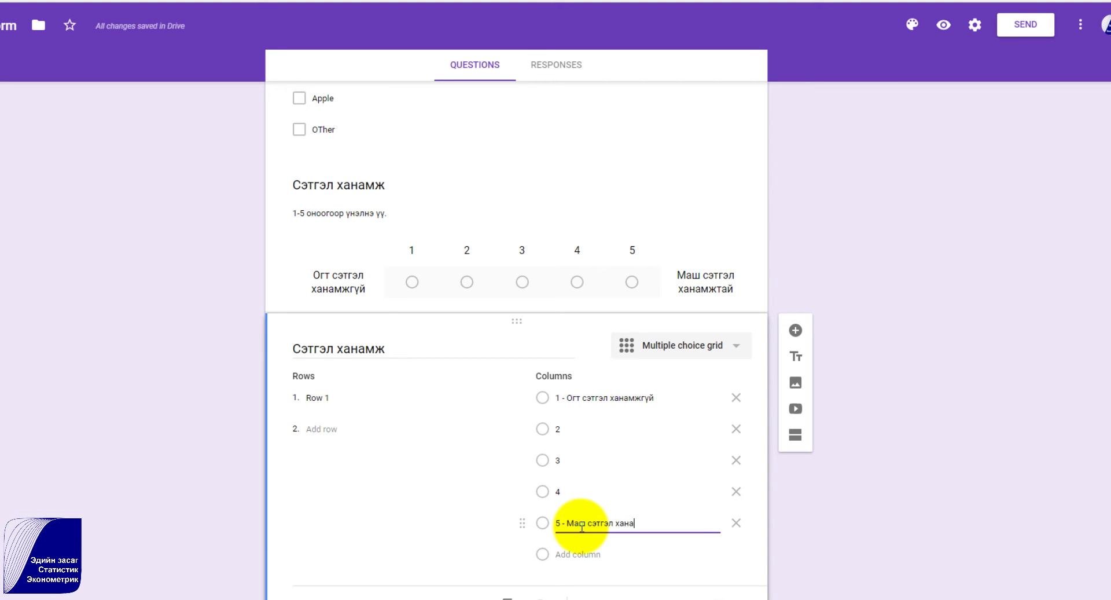
# Enter the grid rows "Интернетийн хурд", "Үйлчилгээ", "Төлбөр төлөх боломж" and "Үнэ", and add a new blank question below.
pyautogui.click(324, 397)
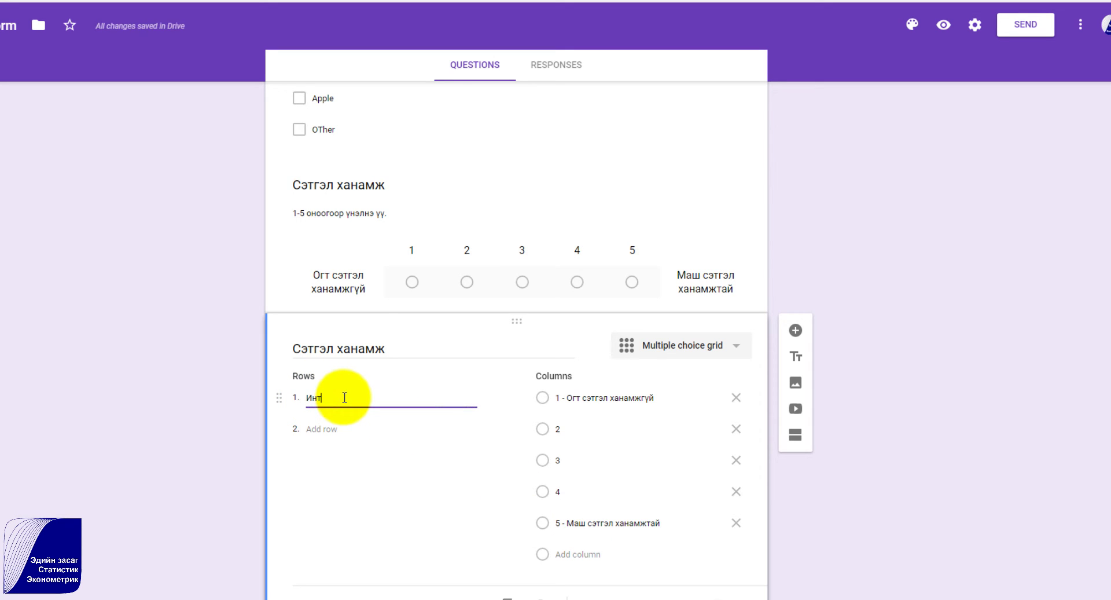
pyautogui.write('Интернетийн хурд')
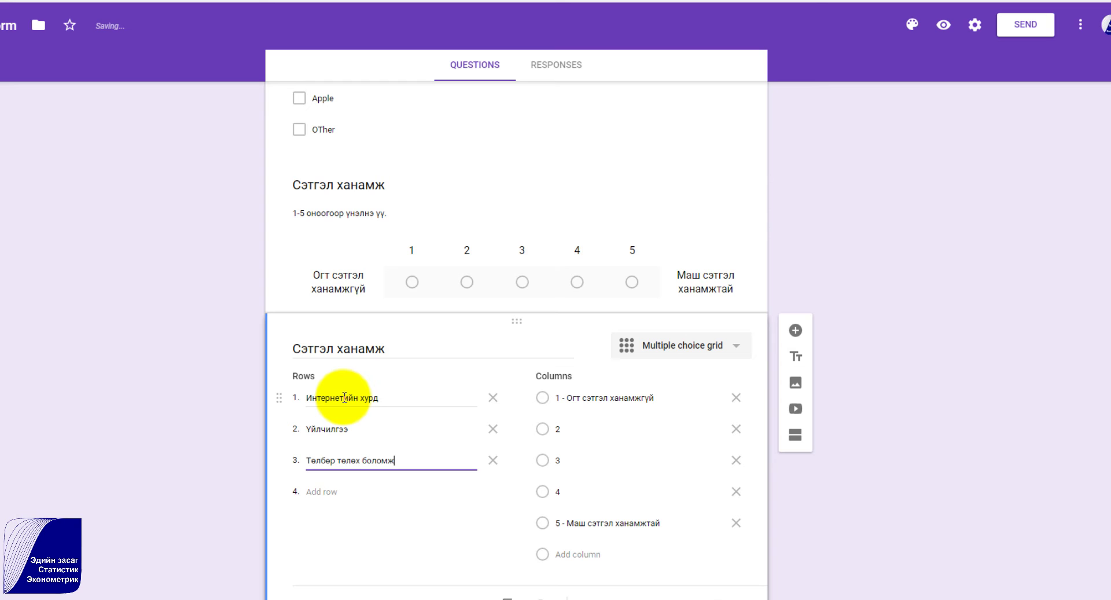
pyautogui.press('Return')
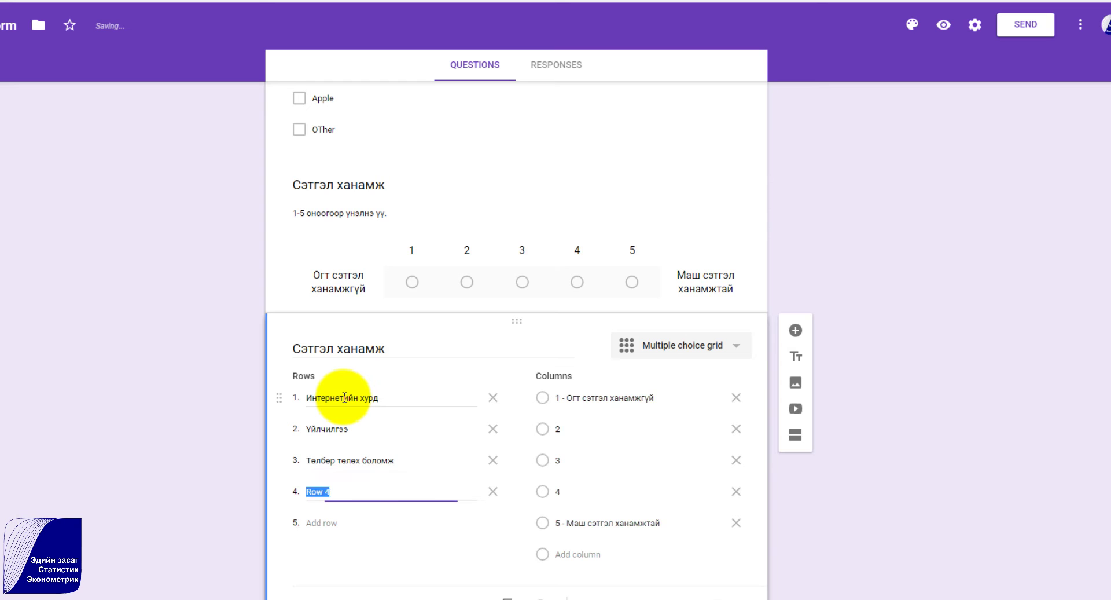
pyautogui.write('Үнэ')
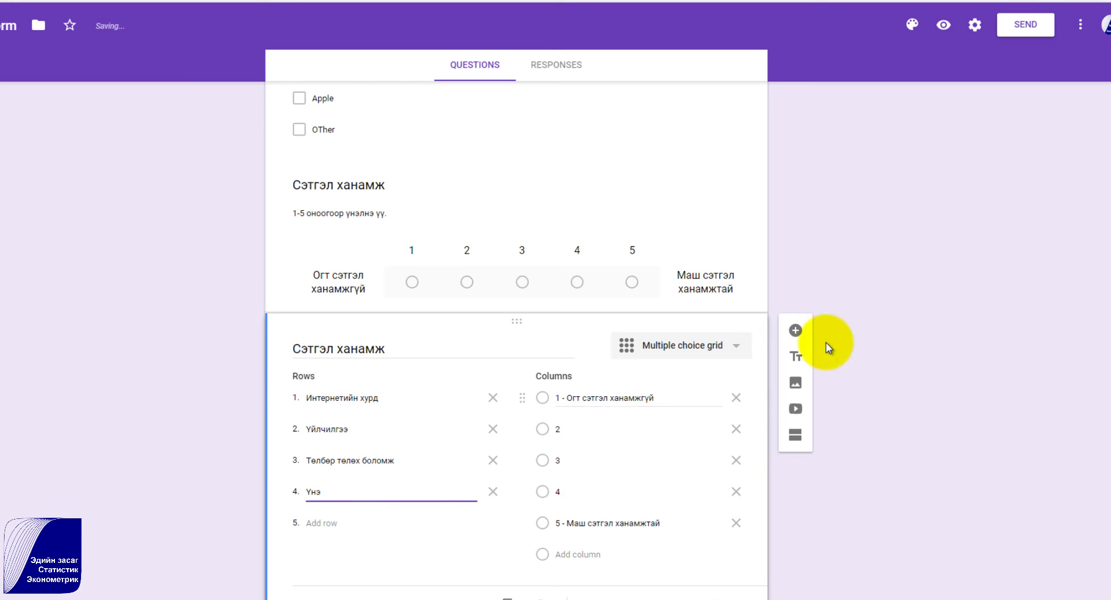
pyautogui.click(796, 330)
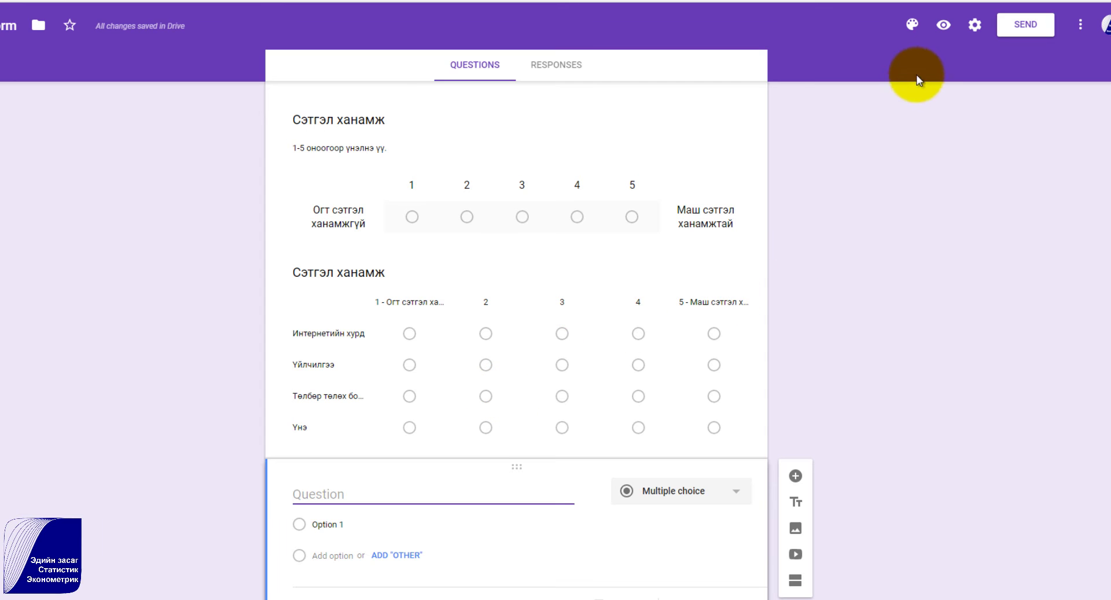
# Preview the form and test the "Сэтгэл ханамж" grid by choosing different ratings in the "Интернетийн хурд", "Үйлчилгээ" and "Үнэ" rows.
pyautogui.click(943, 25)
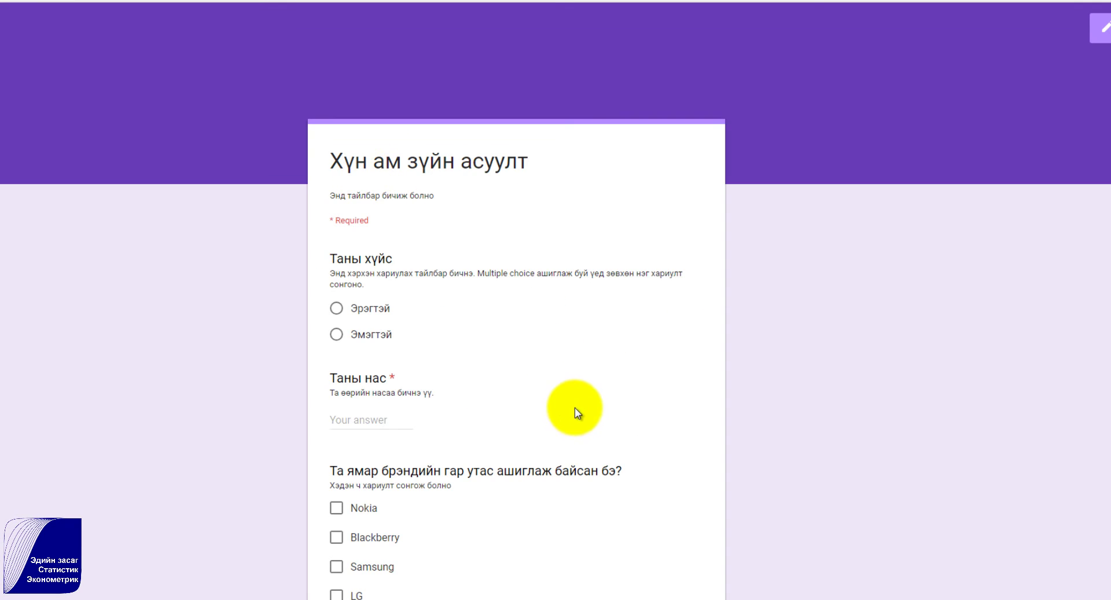
pyautogui.scroll(-11, 575, 411)
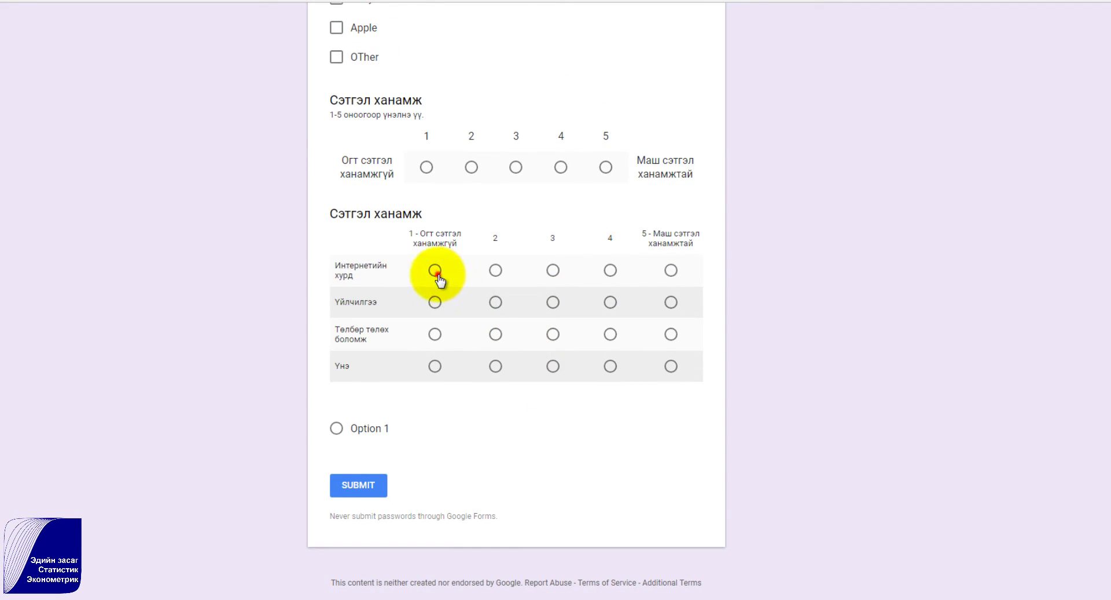
pyautogui.click(435, 270)
pyautogui.click(496, 270)
pyautogui.click(552, 270)
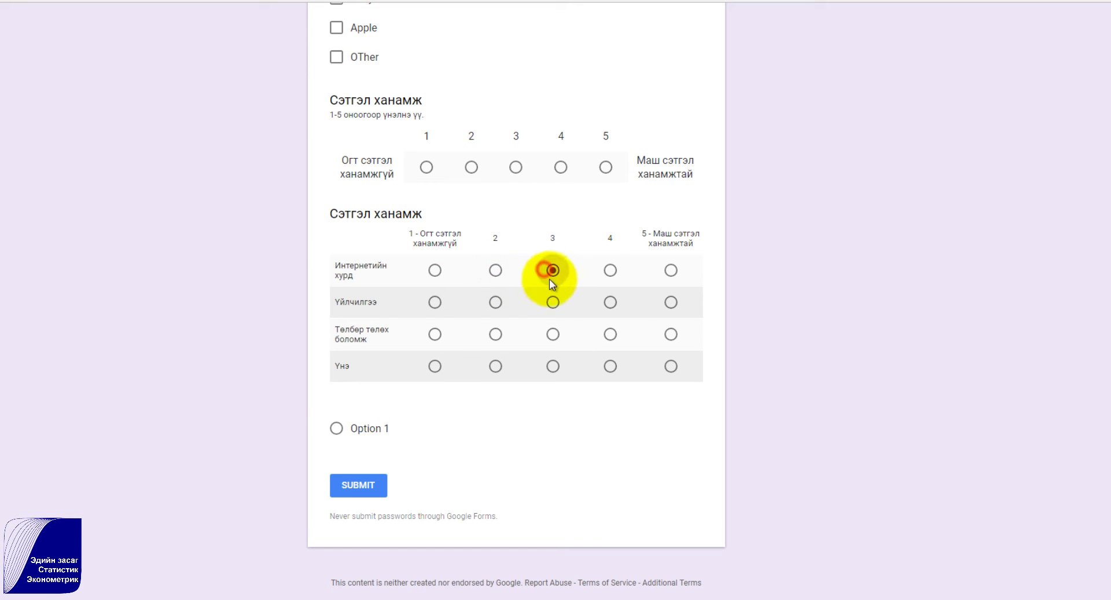
pyautogui.click(610, 302)
pyautogui.click(553, 302)
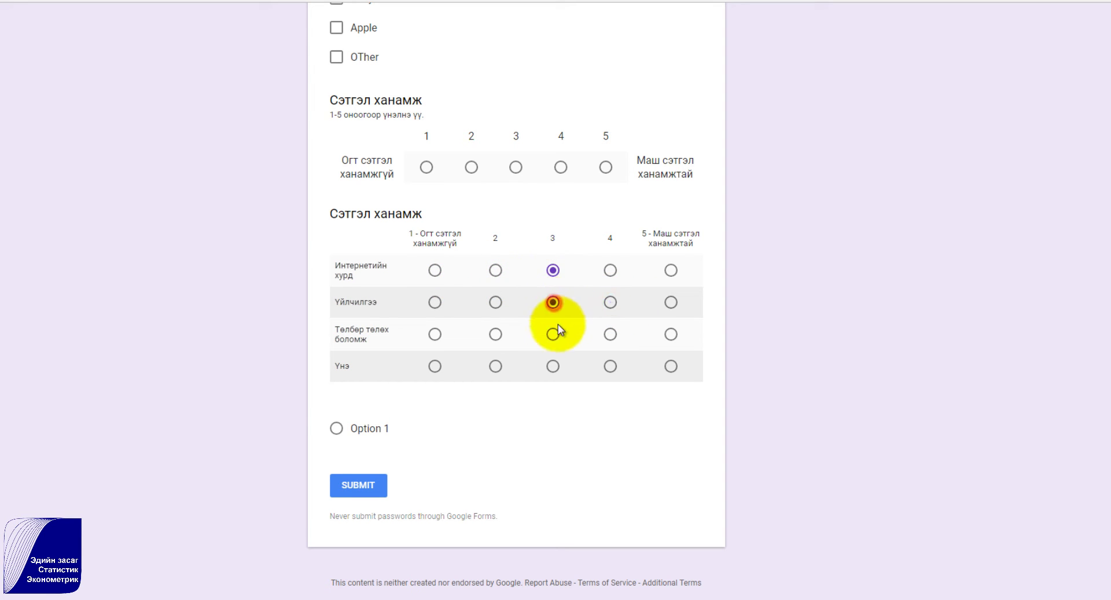
pyautogui.click(553, 366)
pyautogui.click(610, 366)
pyautogui.click(671, 366)
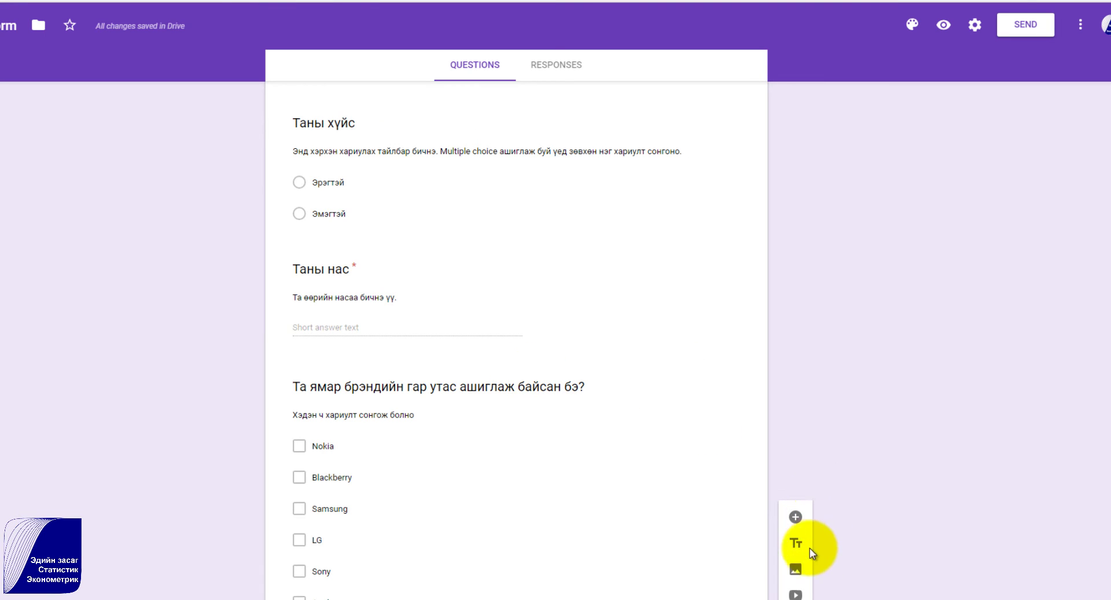
# Add a new section directly after the "Таны нас" question.
pyautogui.click(553, 329)
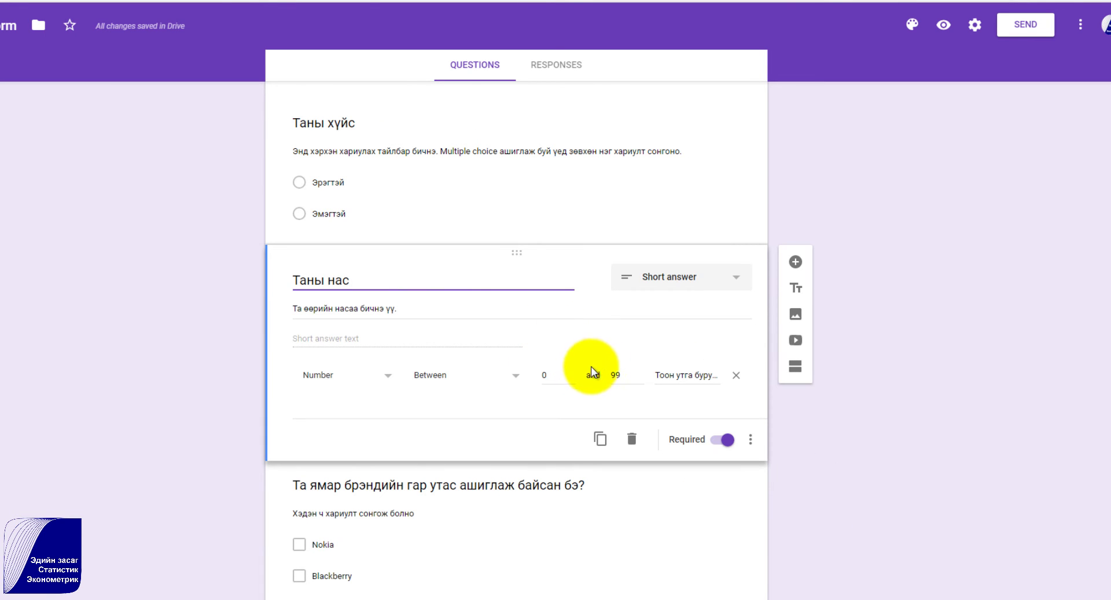
pyautogui.click(796, 371)
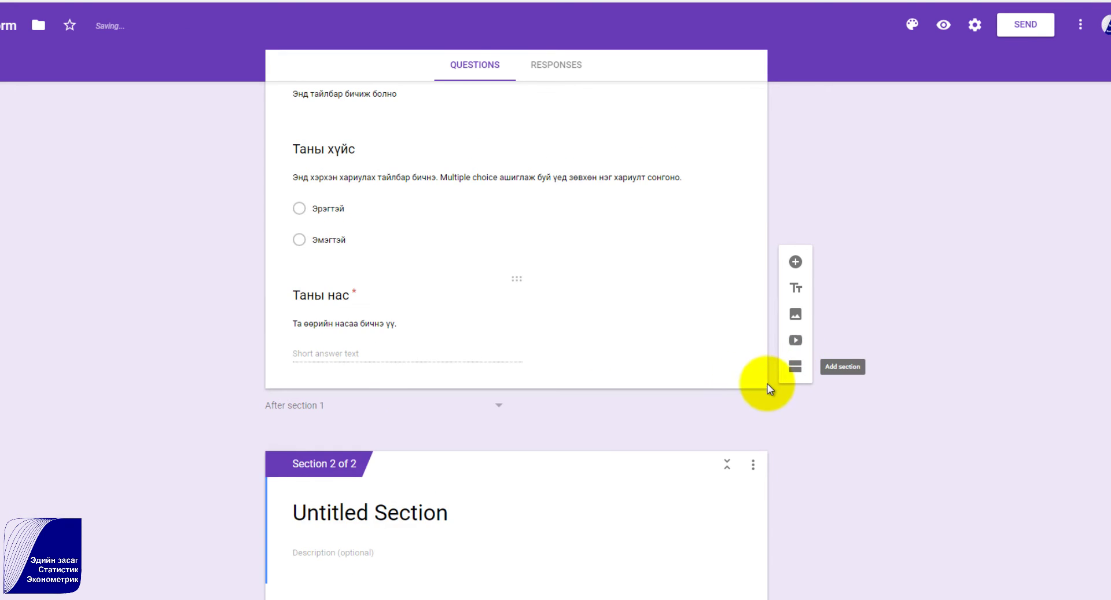
pyautogui.scroll(-9, 675, 414)
pyautogui.scroll(5, 560, 342)
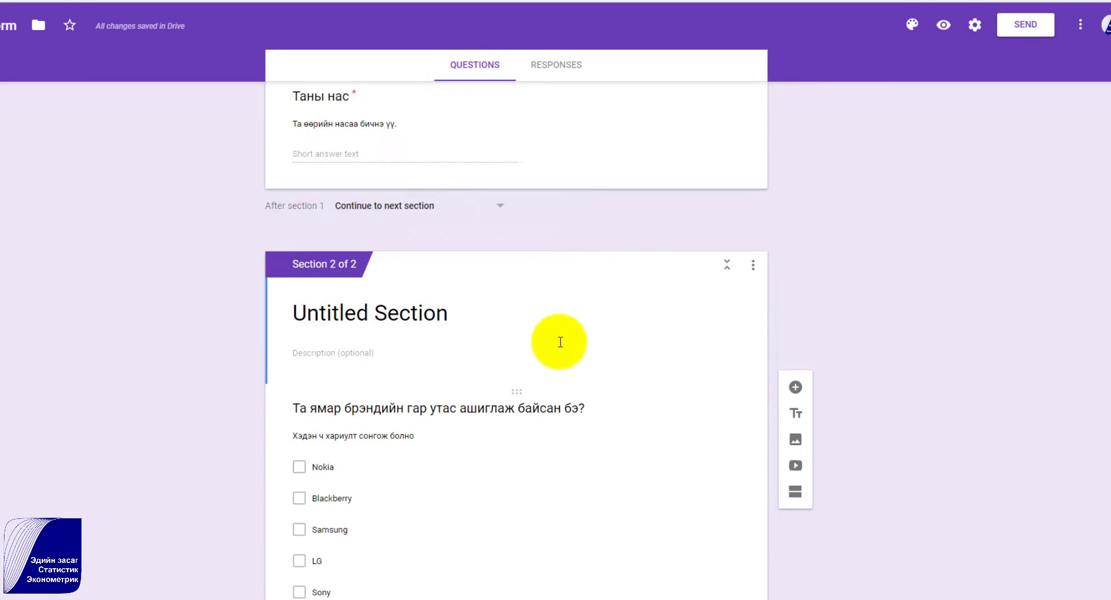
# Title the new section "Гар утастай холбоотой асуулт" and give it the description "Шинээр хэсэг нэмж болно".
pyautogui.click(467, 317)
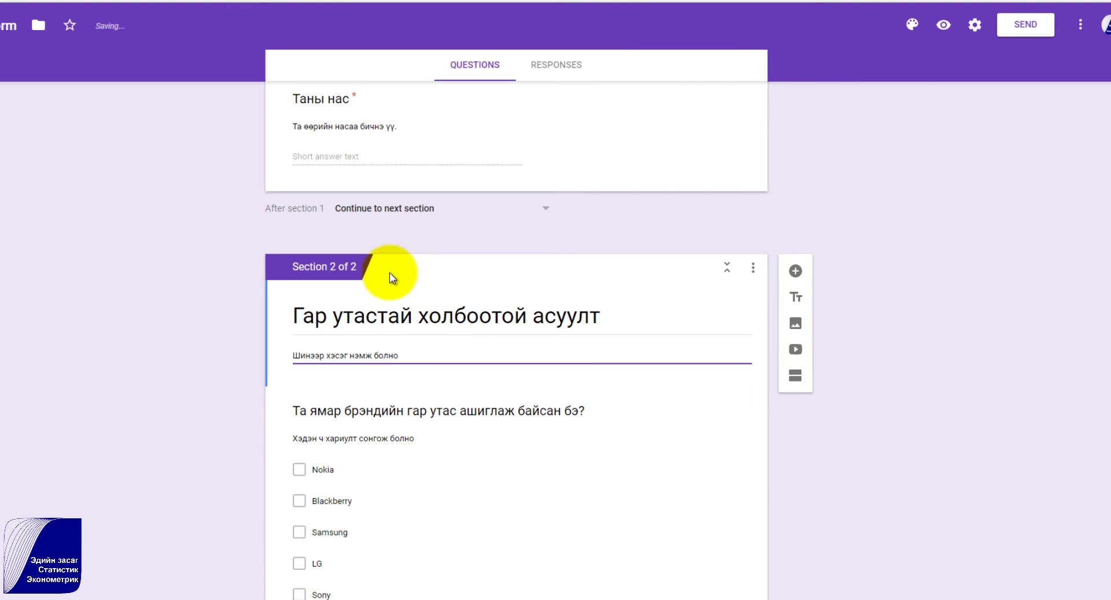
pyautogui.scroll(5, 359, 232)
pyautogui.scroll(-5, 320, 394)
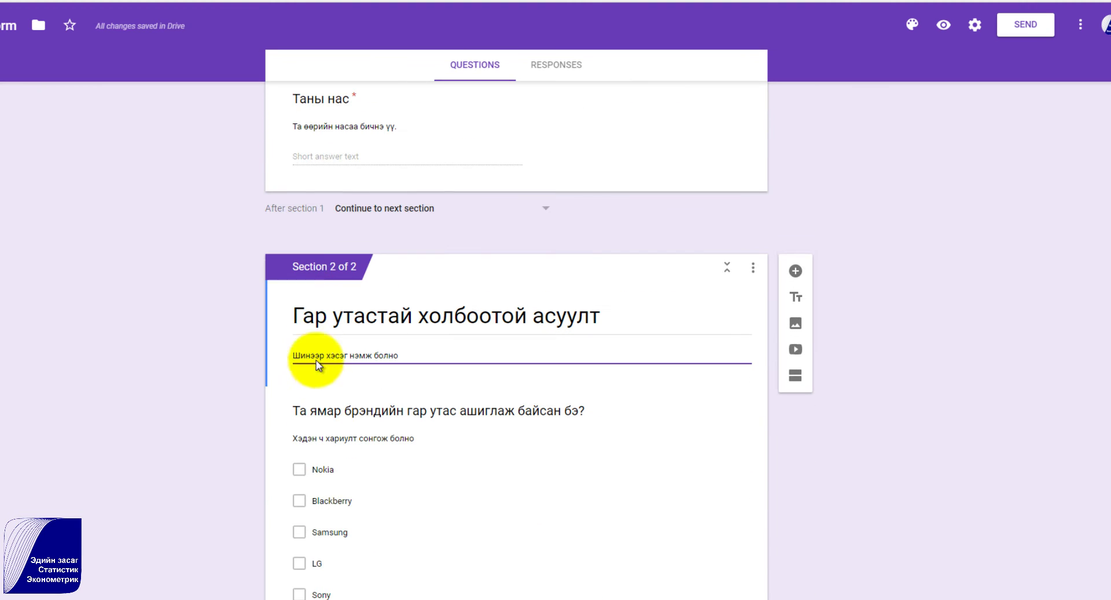
# Make the blank question a Checkbox grid titled "Олон сонголттой олон асуулт" with rows "Асуулт нэг" to "Асуулт дөрөв" and columns "Хариулт нэг" to "Хариулт дөрөв".
pyautogui.scroll(-10, 404, 365)
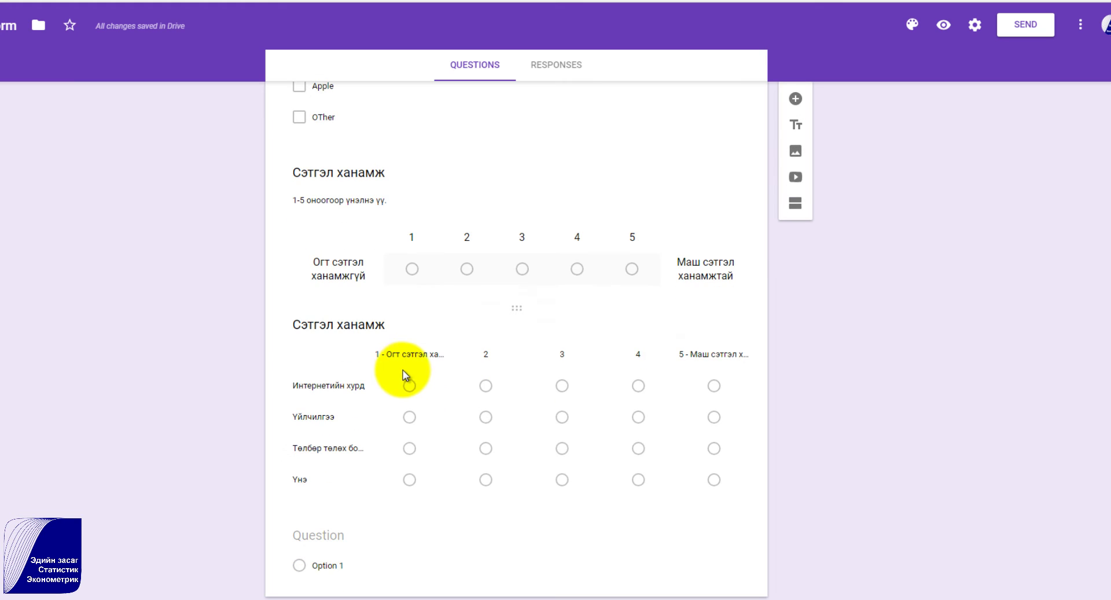
pyautogui.click(351, 565)
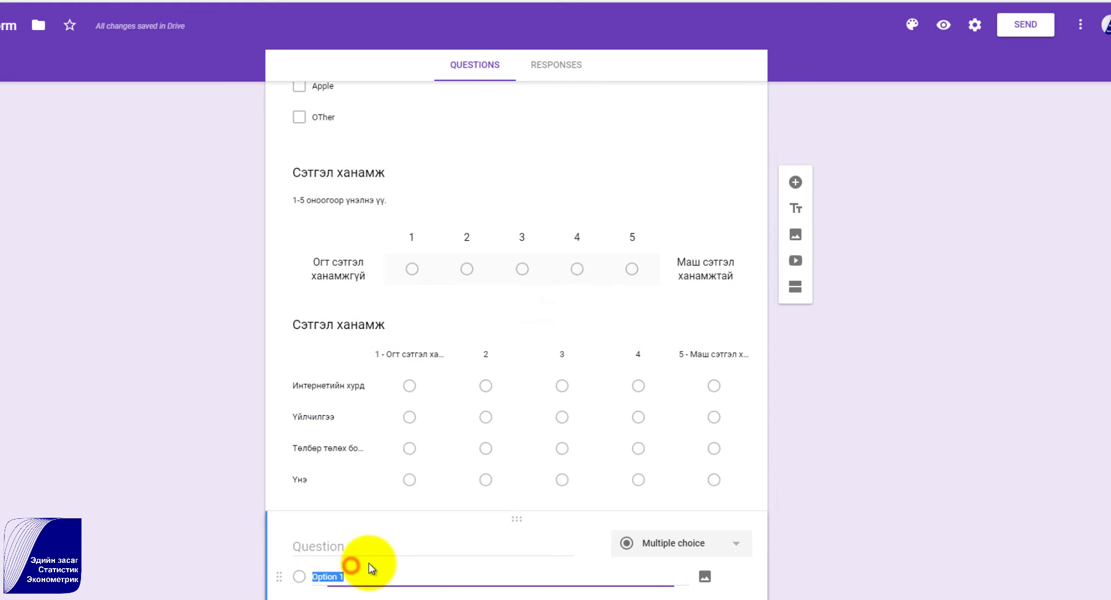
pyautogui.click(689, 463)
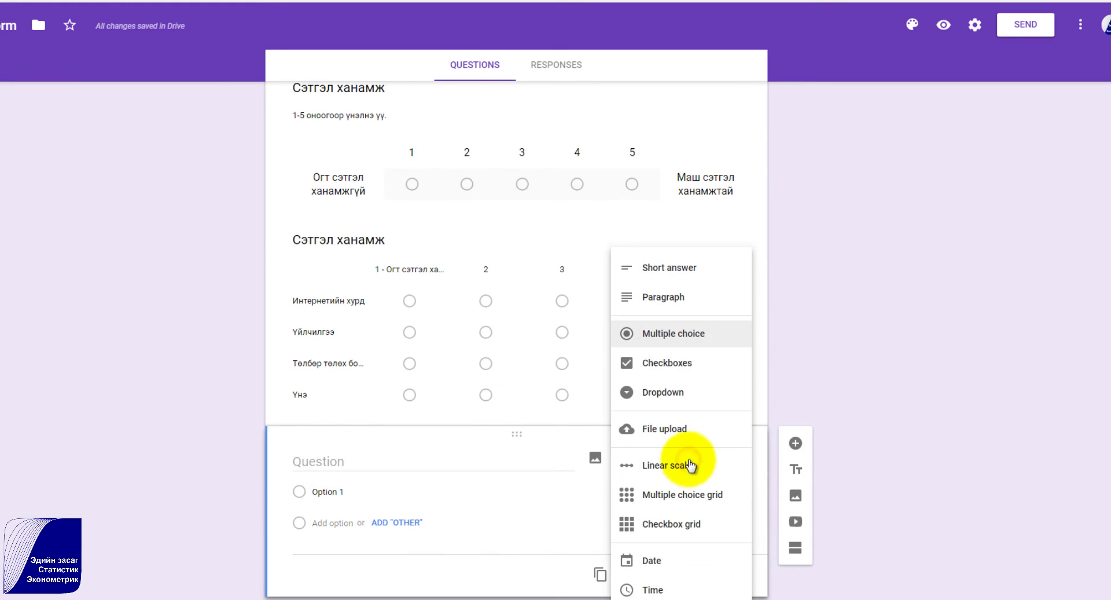
pyautogui.click(678, 527)
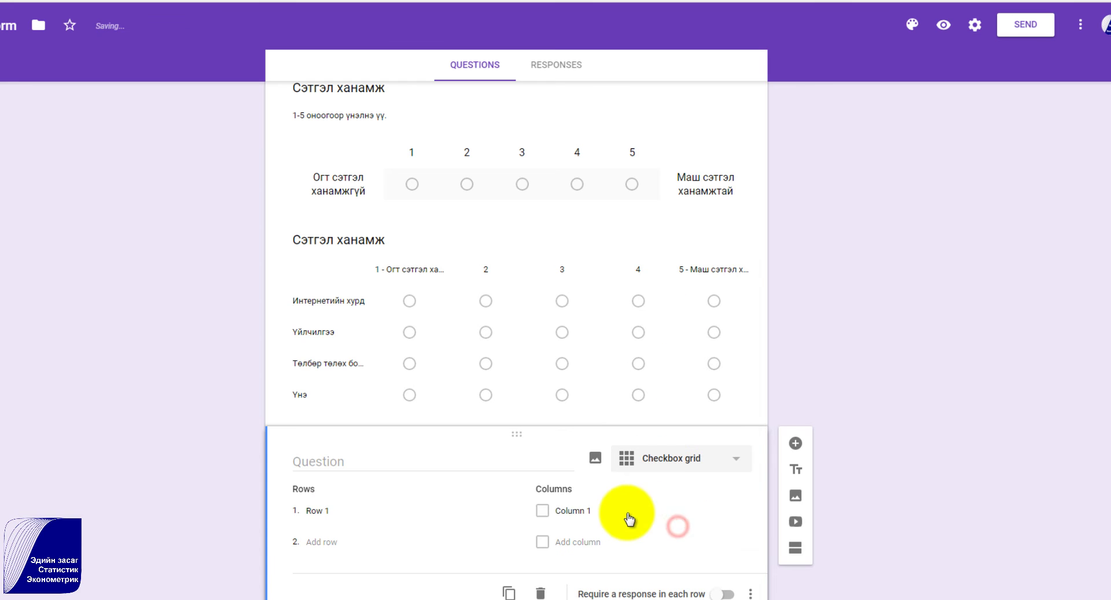
pyautogui.click(382, 463)
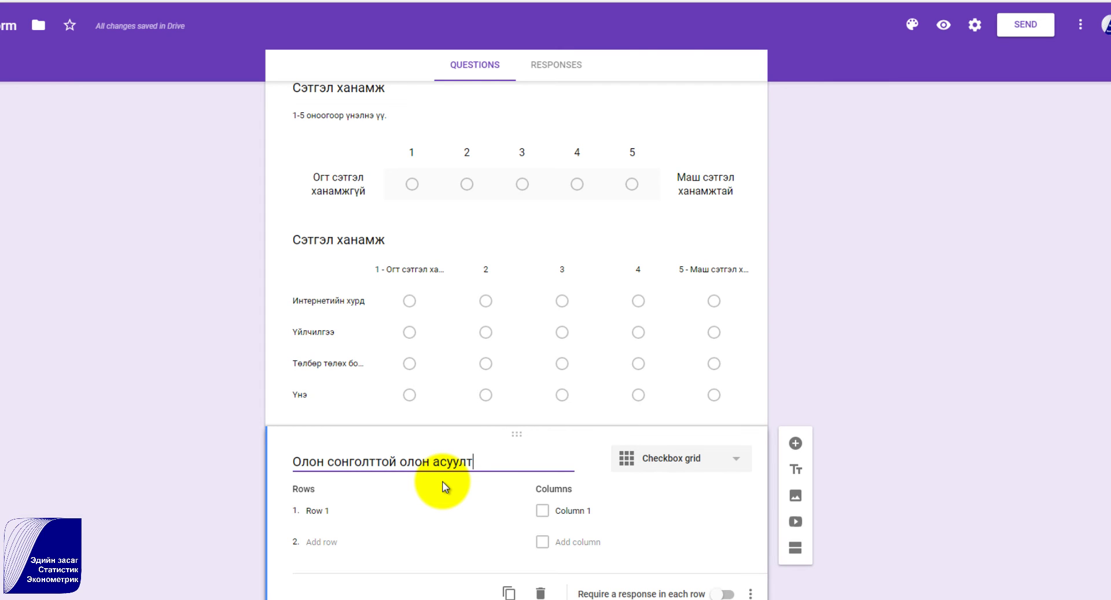
pyautogui.click(355, 510)
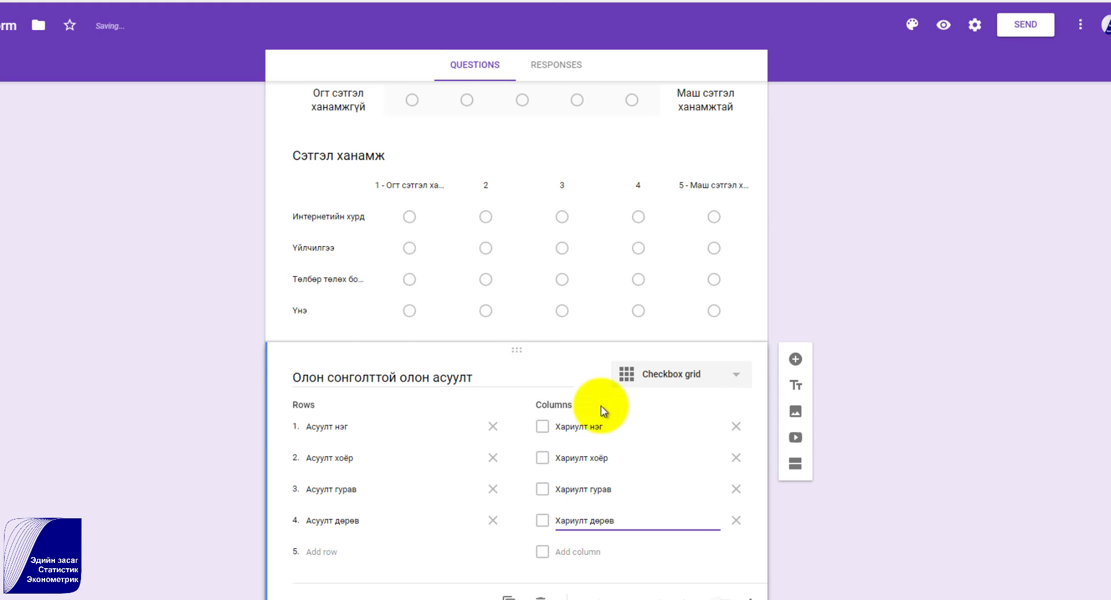
# Add the description "Энэ үед асуулт бүрийн хариултууд ижил байх ёстой" to the checkbox grid question.
pyautogui.click(751, 596)
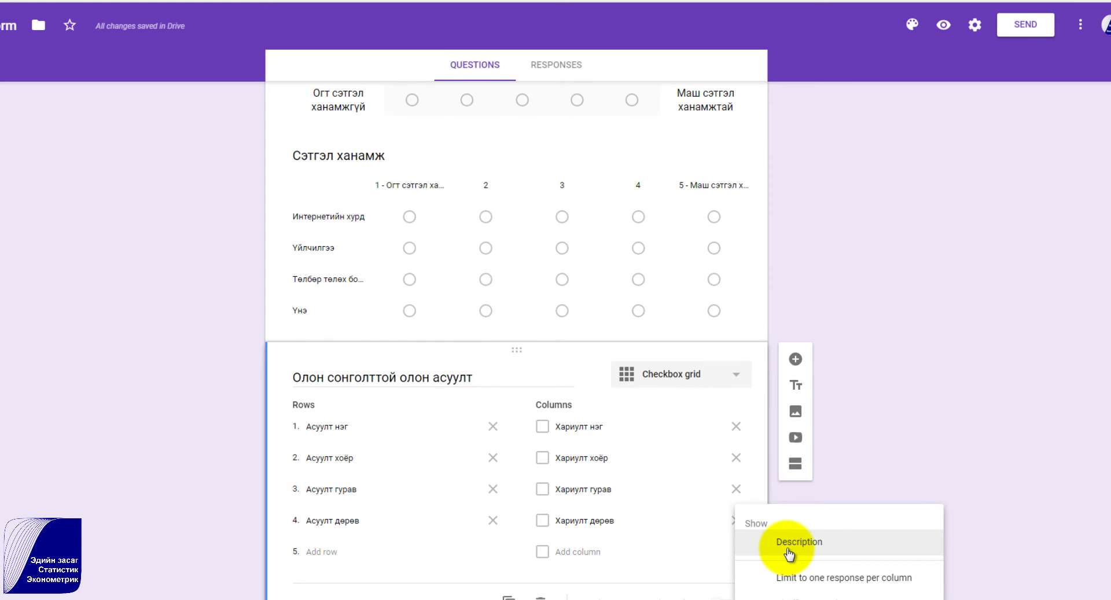
pyautogui.click(787, 541)
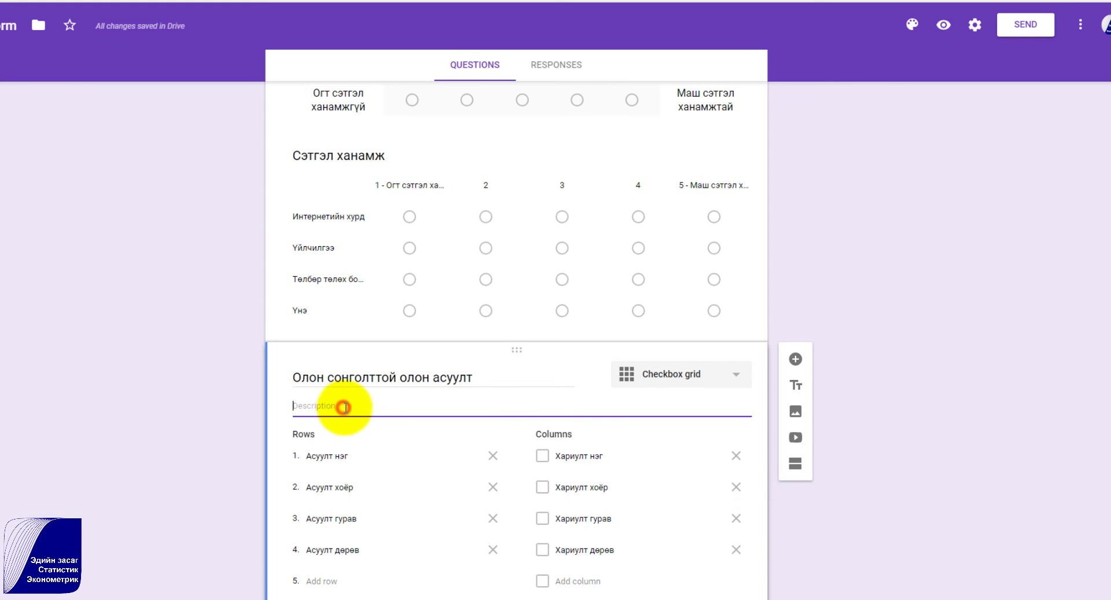
pyautogui.write('Энэ үед асуулт бүрийн хариултууд ижил байх ёстой')
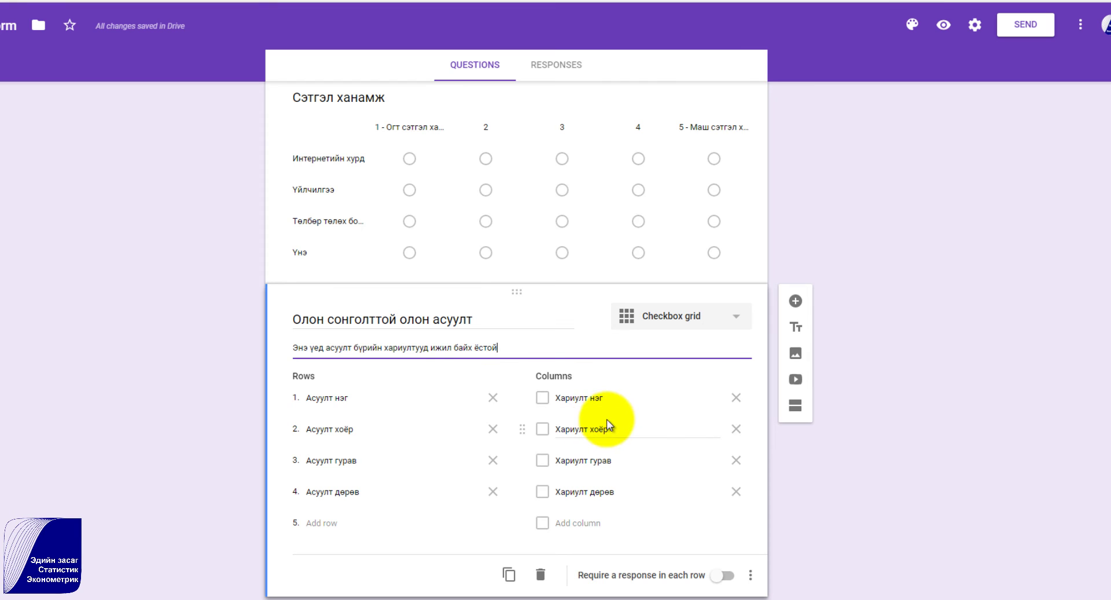
# Preview the sectioned form, try to continue with the required "Таны нас" question empty, and answer it with 22.
pyautogui.scroll(7, 579, 406)
pyautogui.scroll(11, 633, 403)
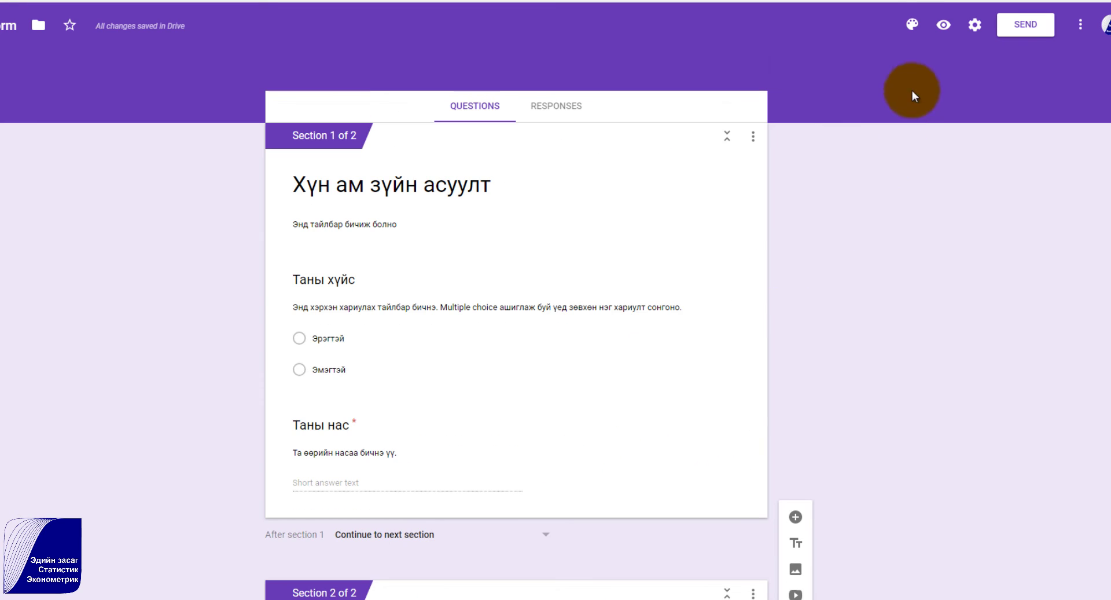
pyautogui.click(948, 37)
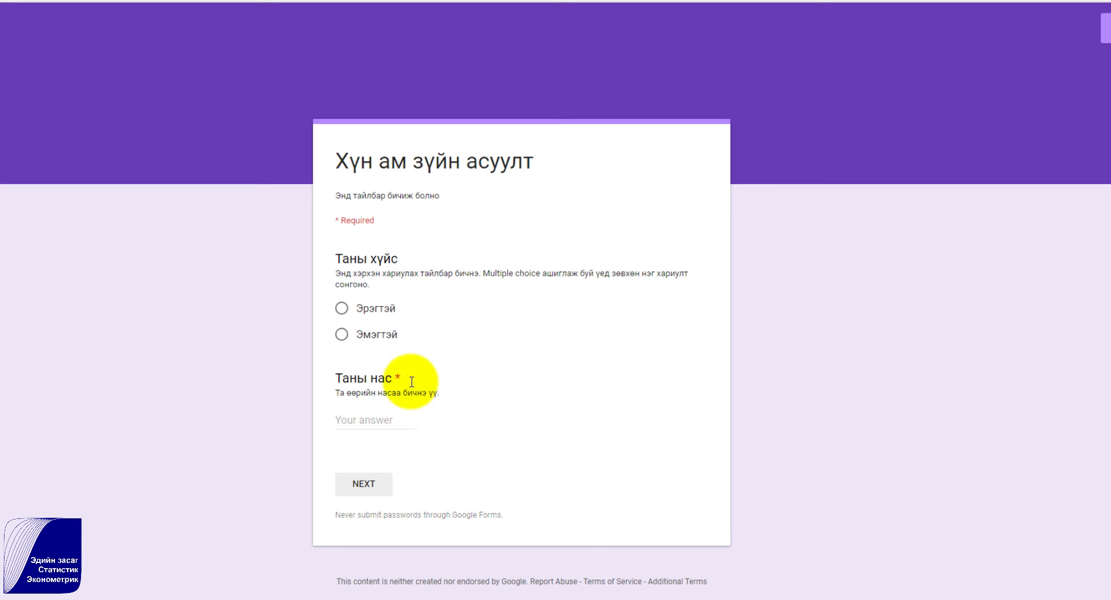
pyautogui.click(371, 488)
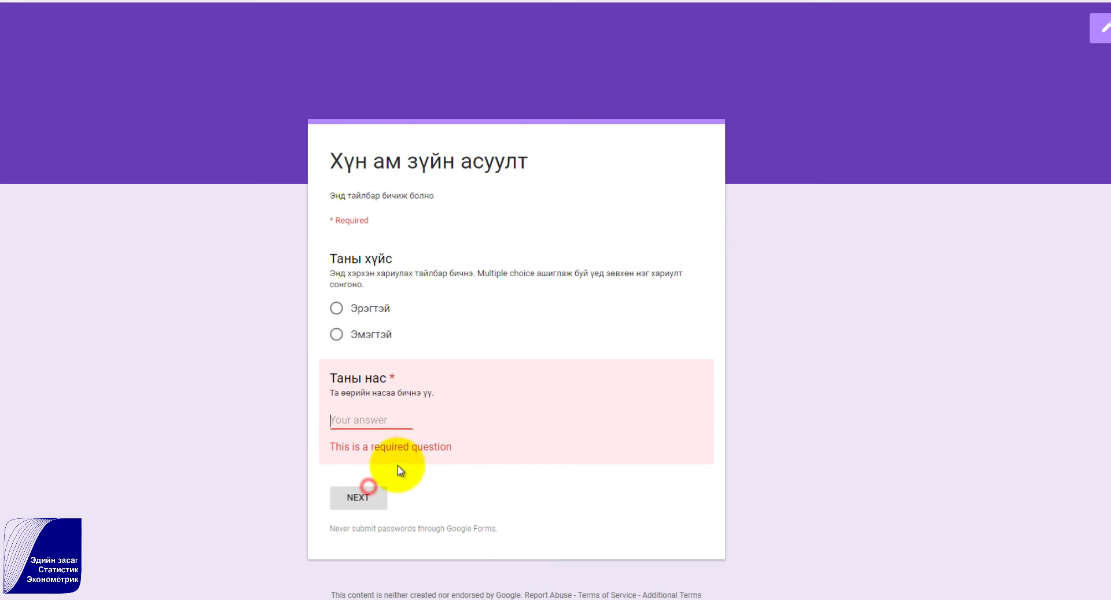
pyautogui.click(377, 421)
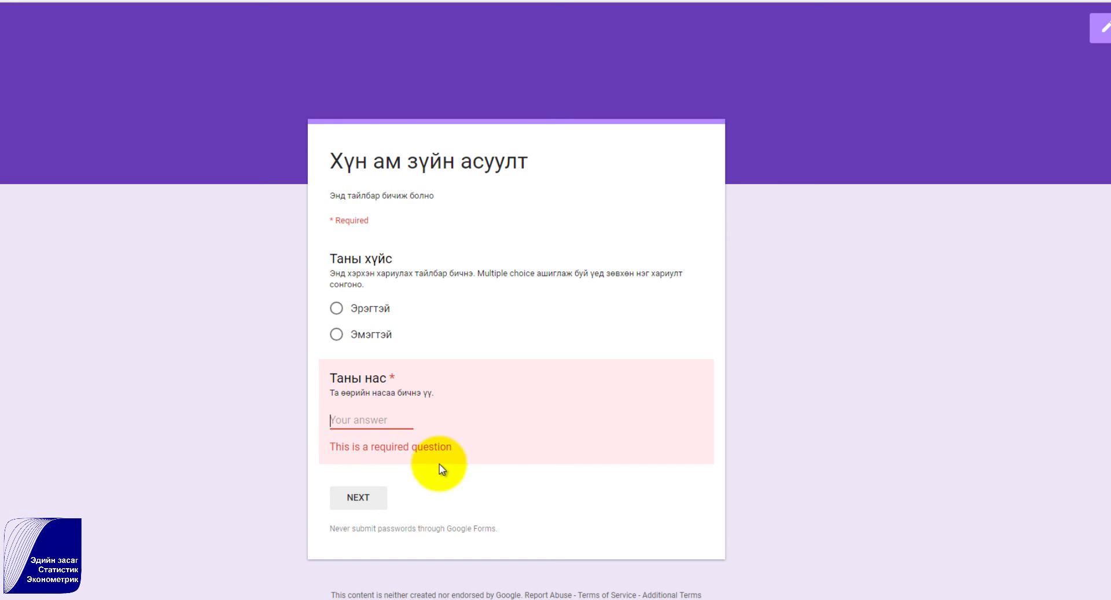
pyautogui.write('22')
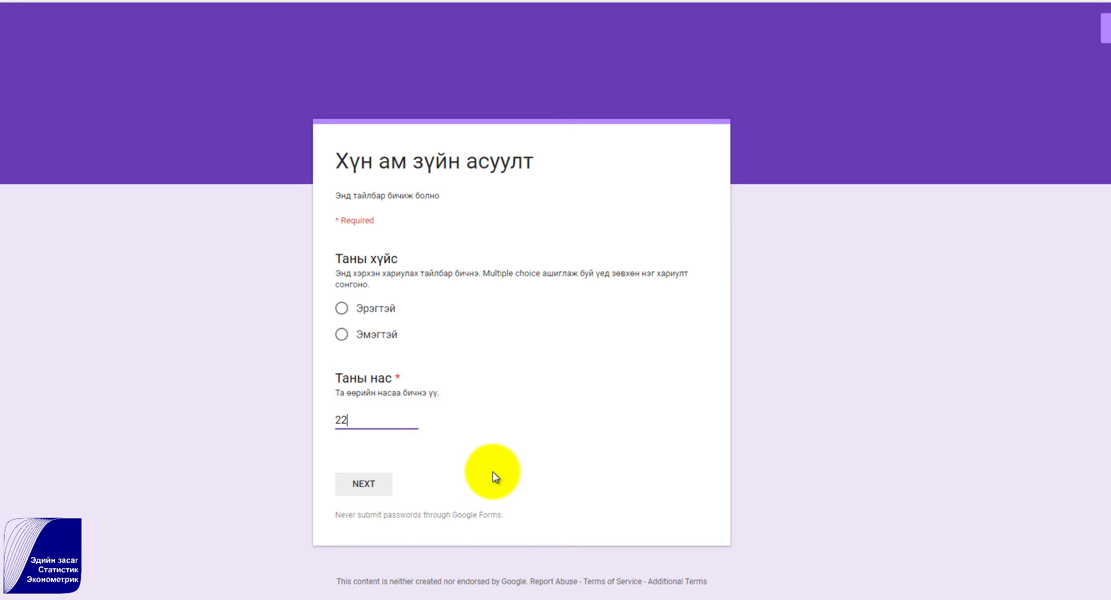
# Answer the "Таны хүйс" question with "Эрэгтэй" and continue to the second section of the previewed form.
pyautogui.click(343, 307)
pyautogui.click(383, 489)
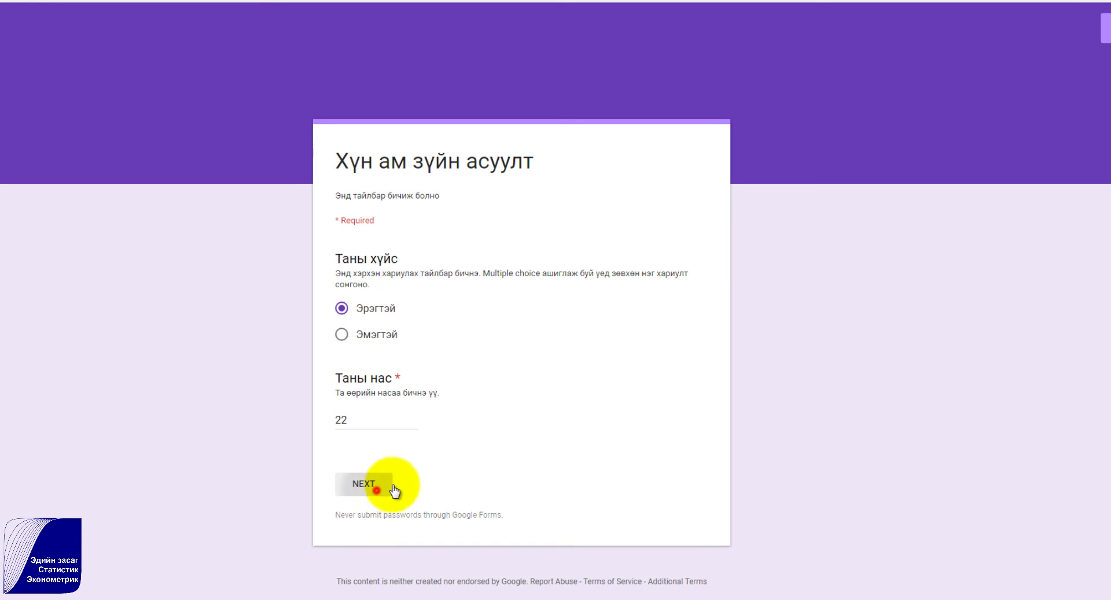
# Select Nokia, Samsung, Apple and OTher as answers to the phone brand question.
pyautogui.scroll(-1, 406, 399)
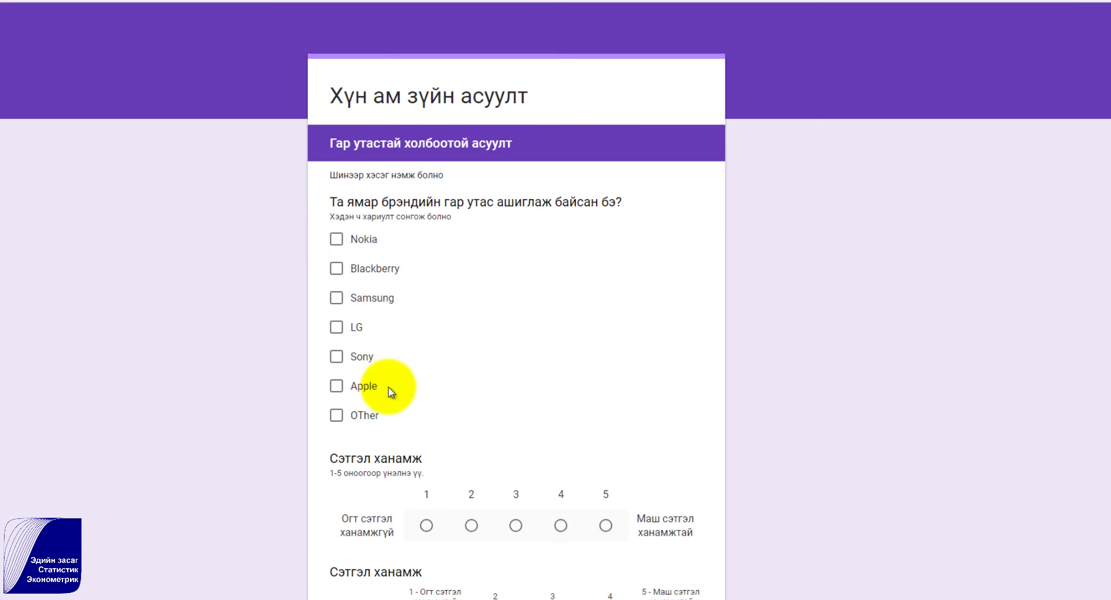
pyautogui.click(347, 241)
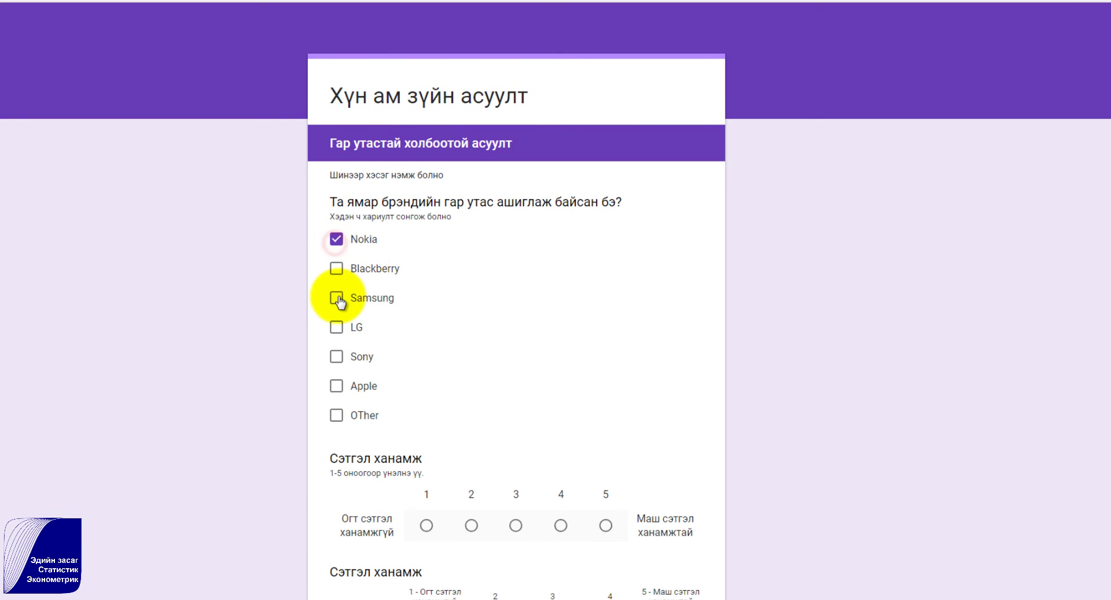
pyautogui.click(339, 298)
pyautogui.click(337, 385)
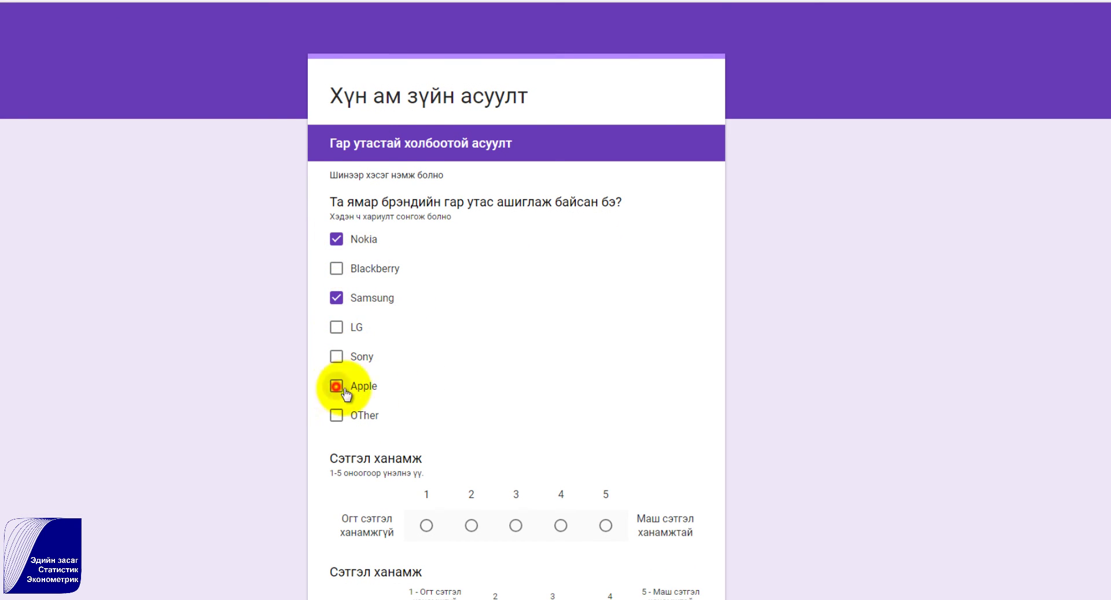
pyautogui.scroll(-2, 399, 367)
pyautogui.click(339, 288)
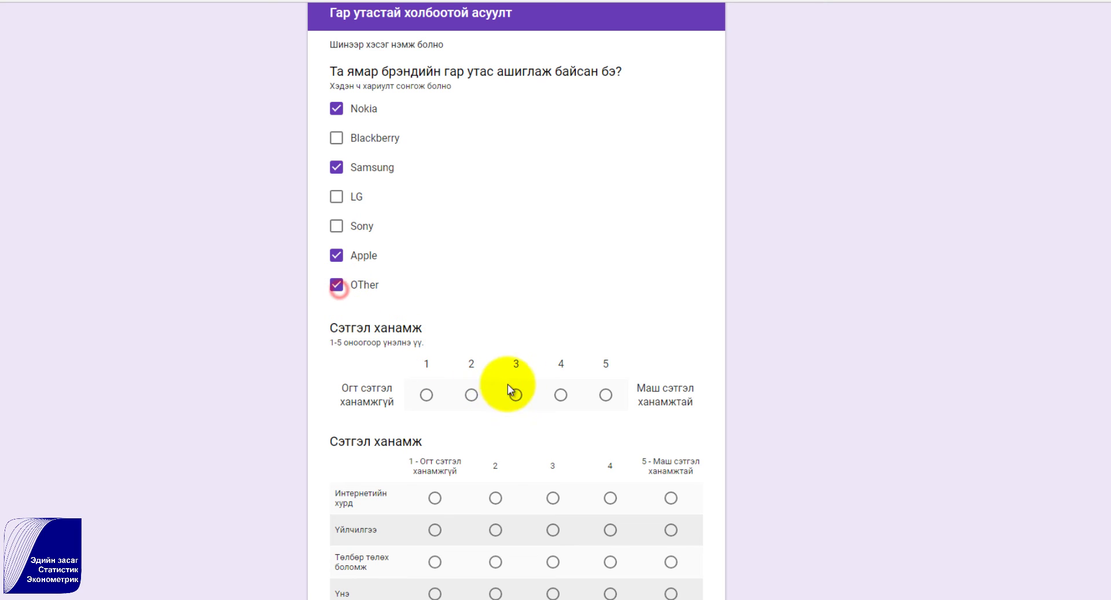
# Rate the "Сэтгэл ханамж" scale question 3 and give all four rows of the satisfaction grid a 3.
pyautogui.click(514, 394)
pyautogui.scroll(-2, 533, 411)
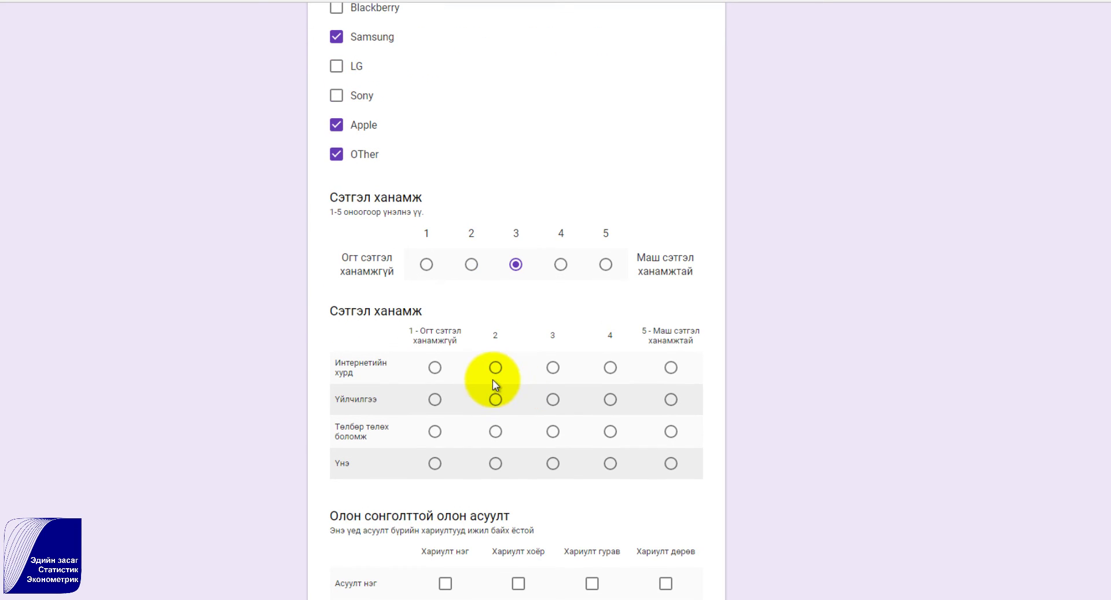
pyautogui.click(553, 368)
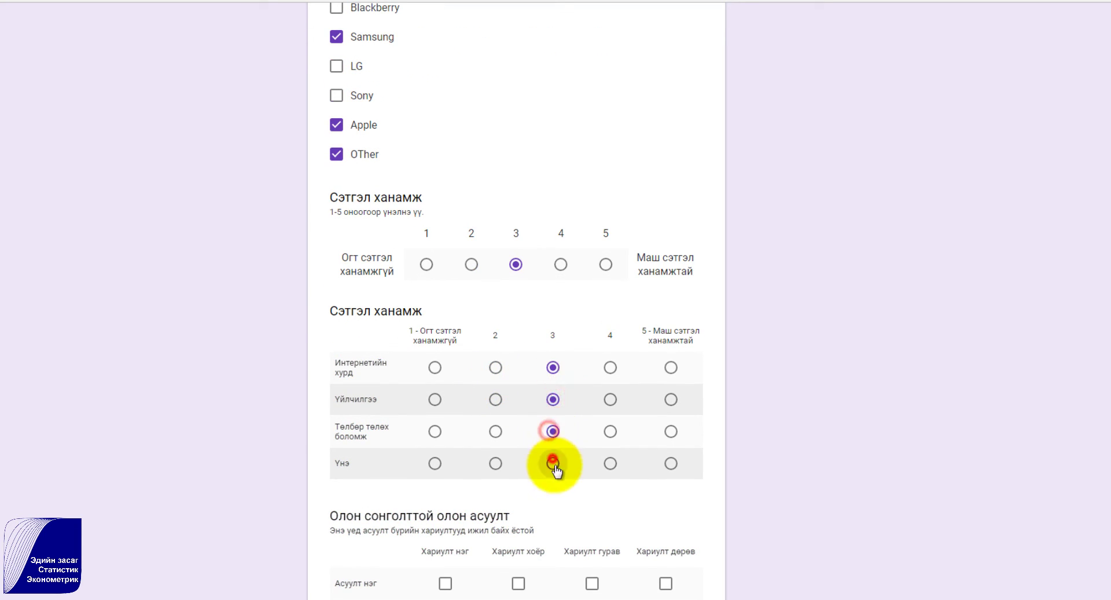
pyautogui.click(553, 463)
# Fill in the "Олон сонголттой олон асуулт" grid, ticking "Хариулт хоёр", "гурав" and "дөрөв" for "Асуулт нэг" and sample answers in the other rows.
pyautogui.scroll(-4, 573, 457)
pyautogui.click(591, 324)
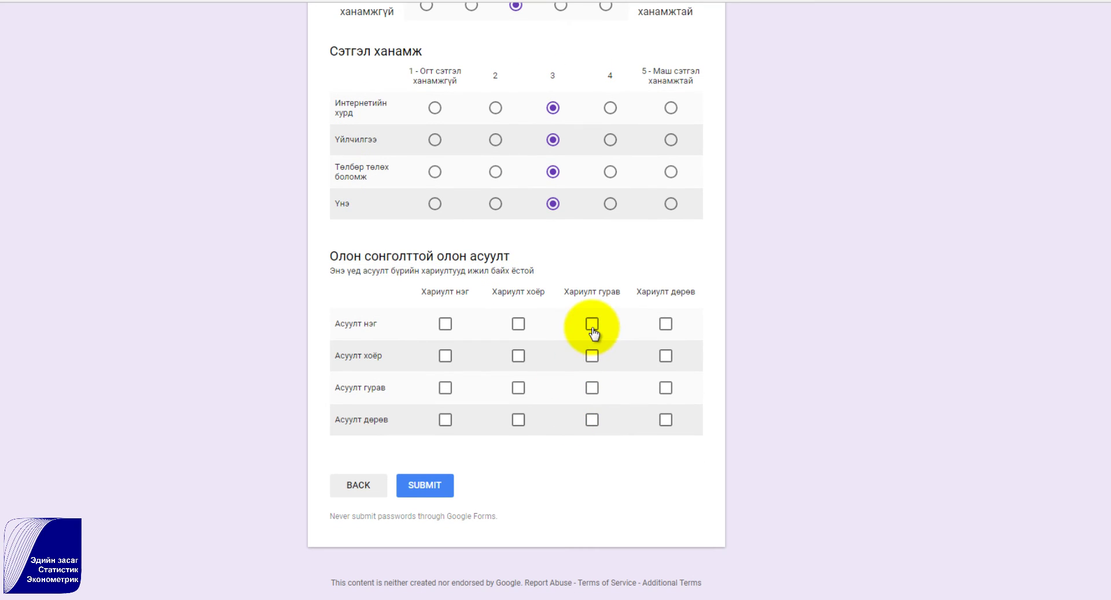
pyautogui.click(512, 326)
pyautogui.click(665, 324)
pyautogui.click(519, 356)
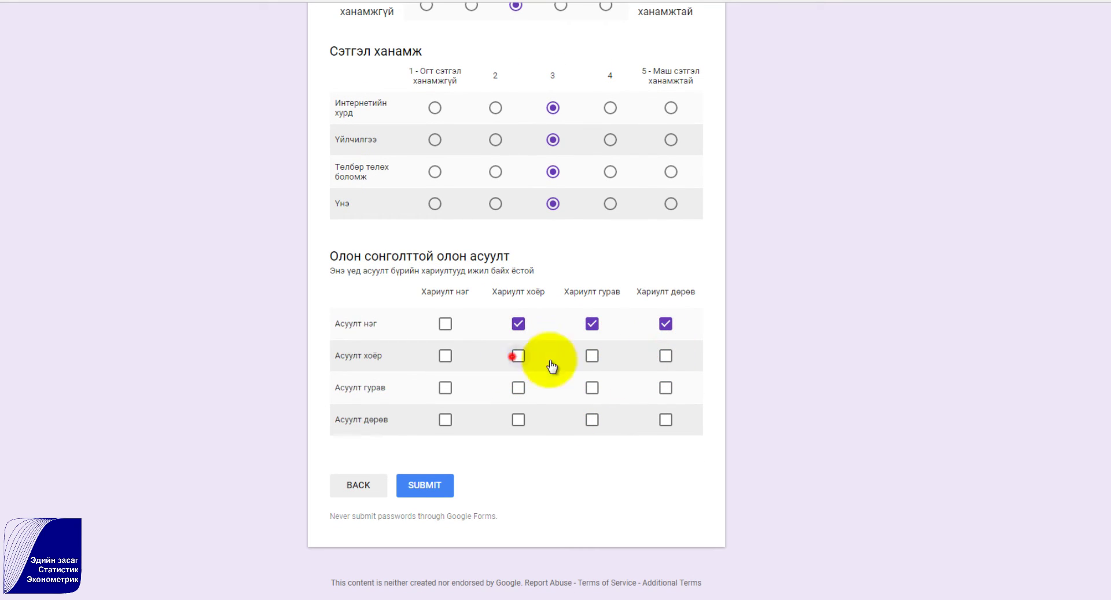
pyautogui.click(592, 387)
pyautogui.click(664, 389)
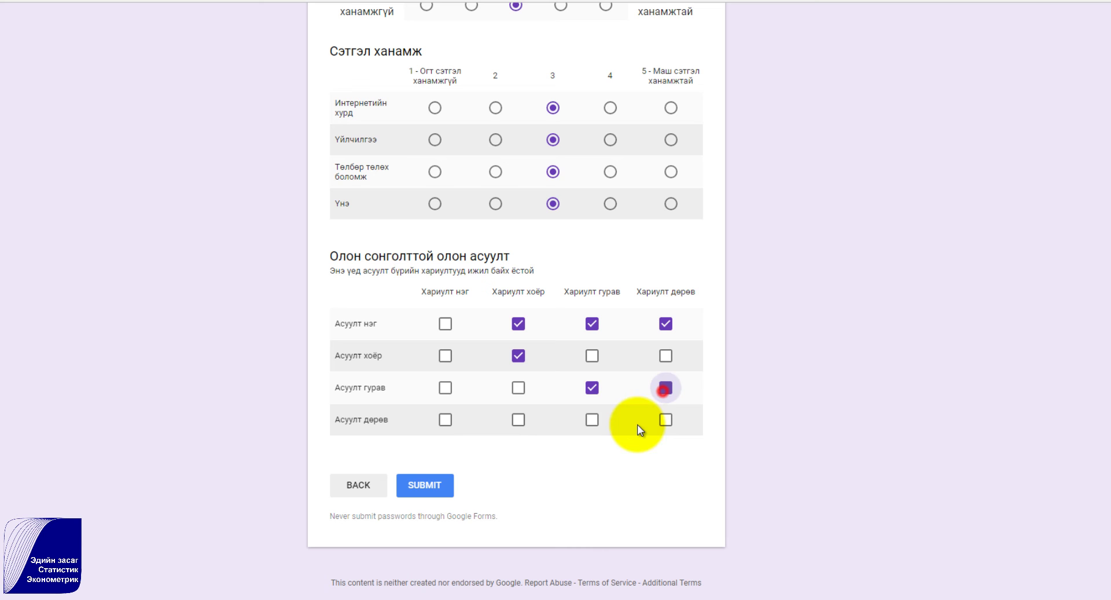
pyautogui.click(585, 419)
pyautogui.click(518, 421)
pyautogui.click(590, 420)
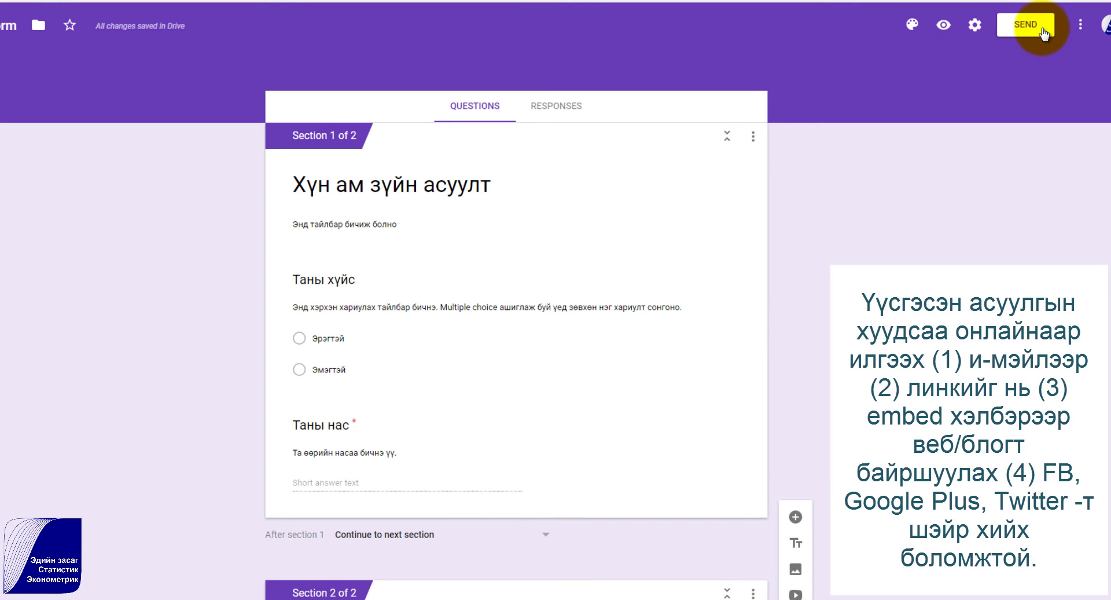
# Back in the form editor, get the form's sharing link with a shortened URL and copy it.
pyautogui.click(1034, 30)
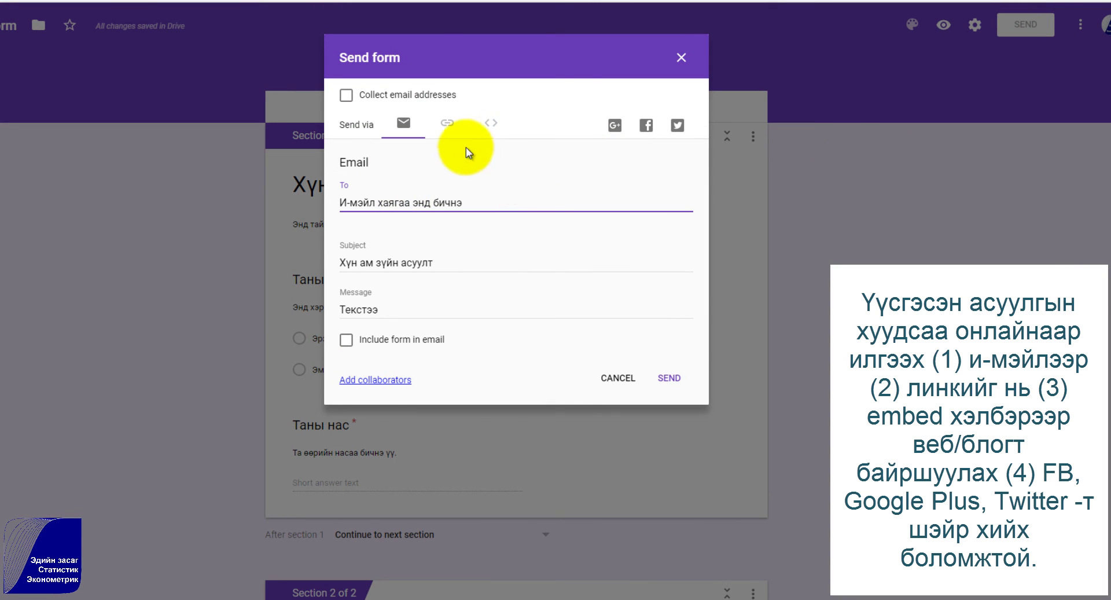
pyautogui.click(447, 125)
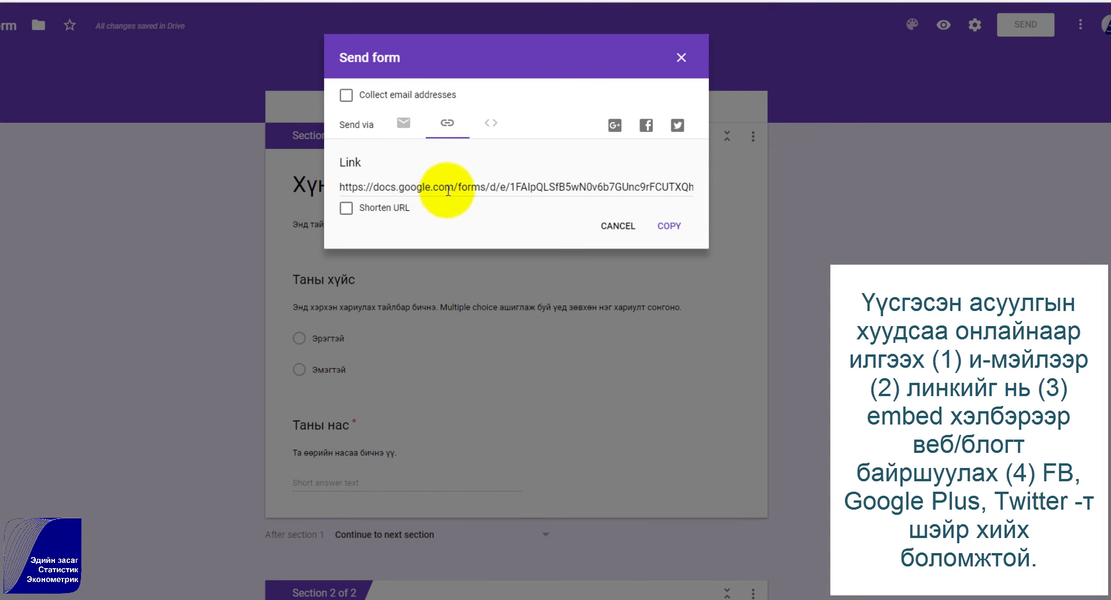
pyautogui.click(444, 190)
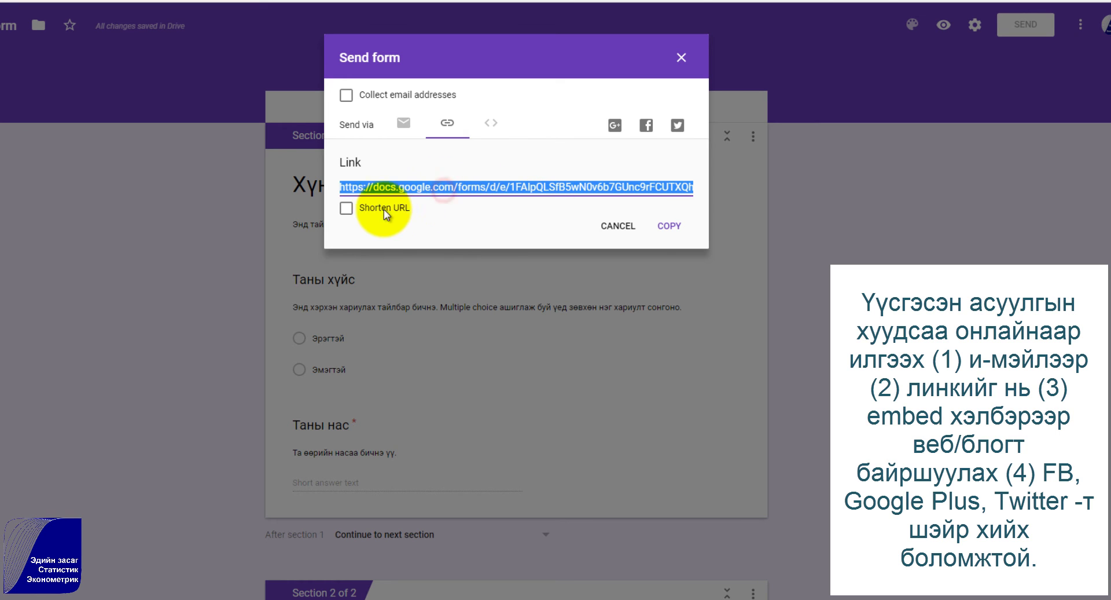
pyautogui.click(346, 209)
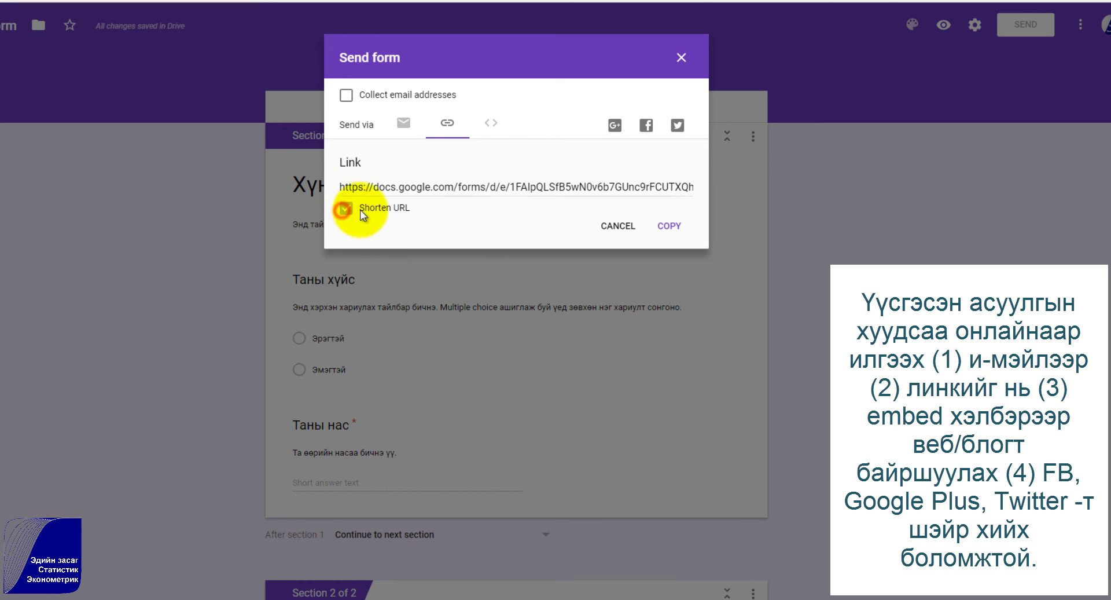
pyautogui.click(672, 227)
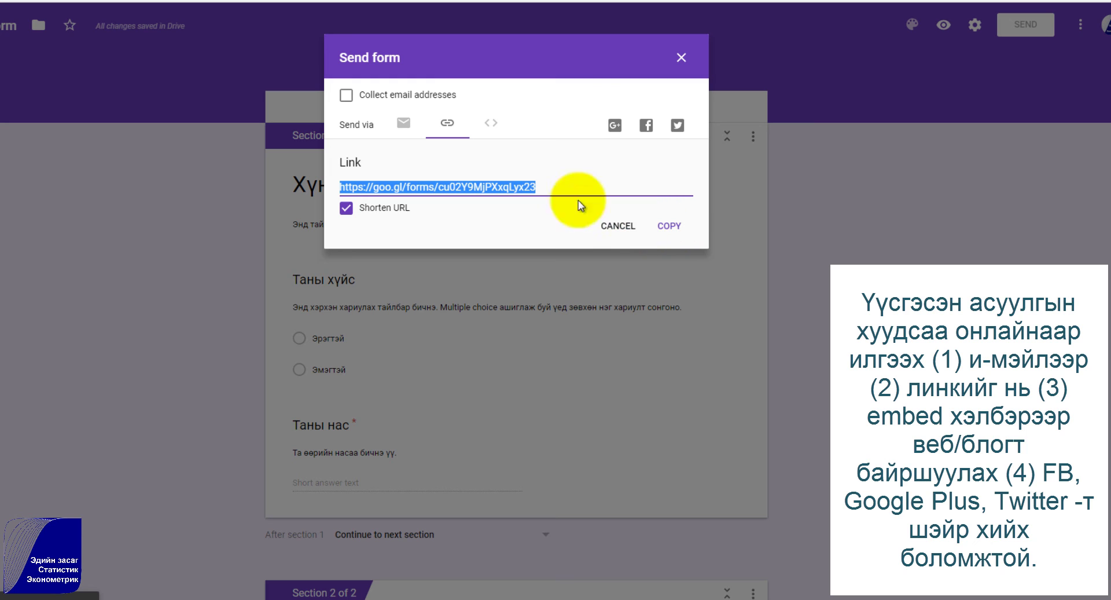
# View the form's embed HTML code among the sending options and close the Send form dialog without sending.
pyautogui.click(489, 124)
pyautogui.click(485, 195)
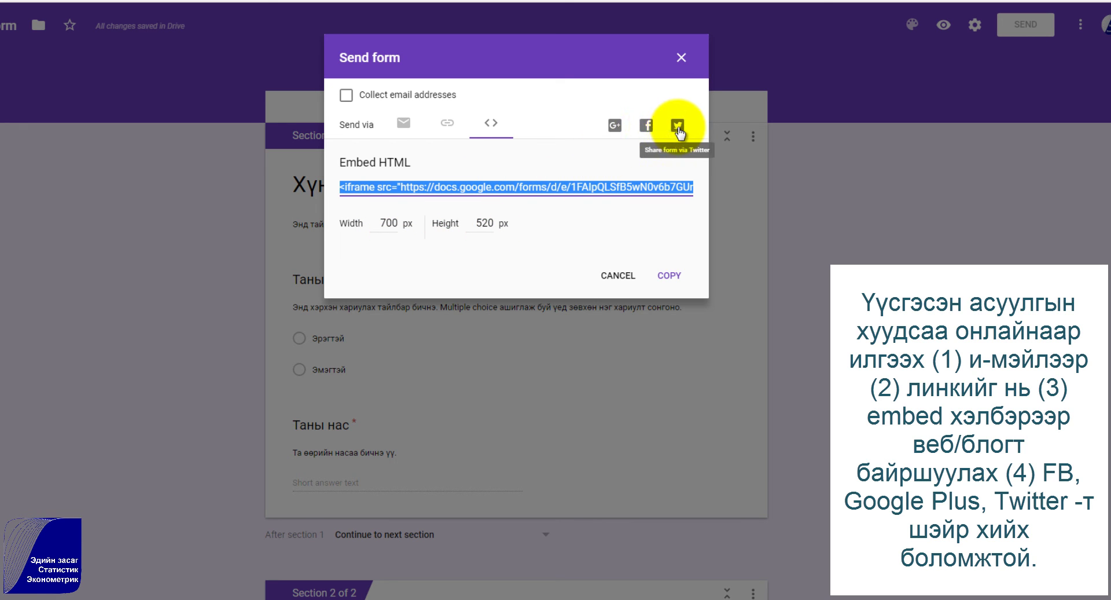
pyautogui.click(628, 280)
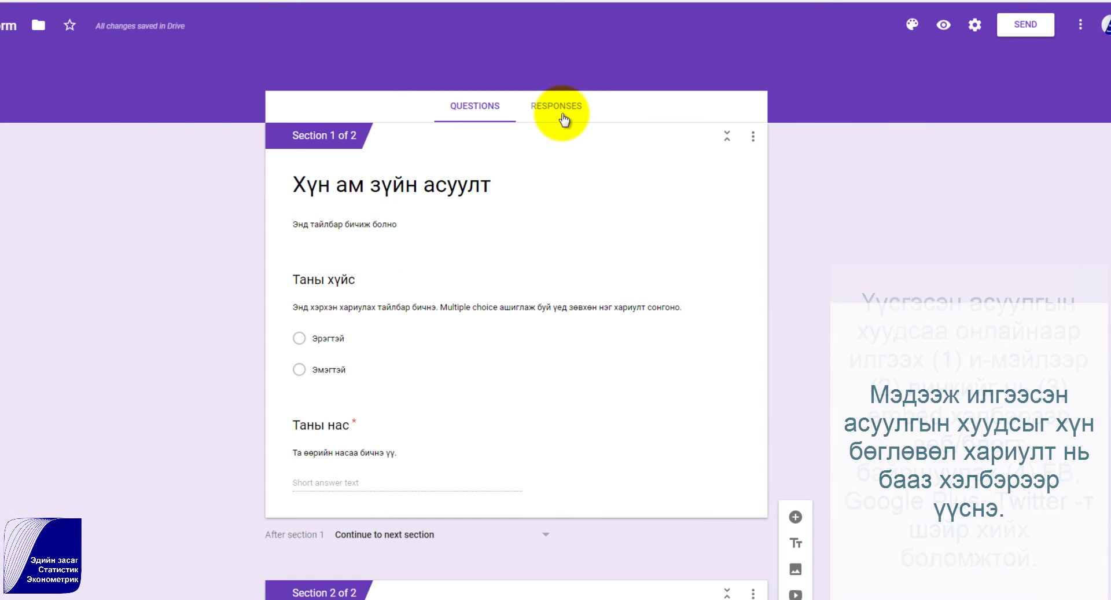
# Create a new spreadsheet named "Жишээ асуулгын хариултууд (Responses)" as the destination for the form's responses.
pyautogui.click(563, 118)
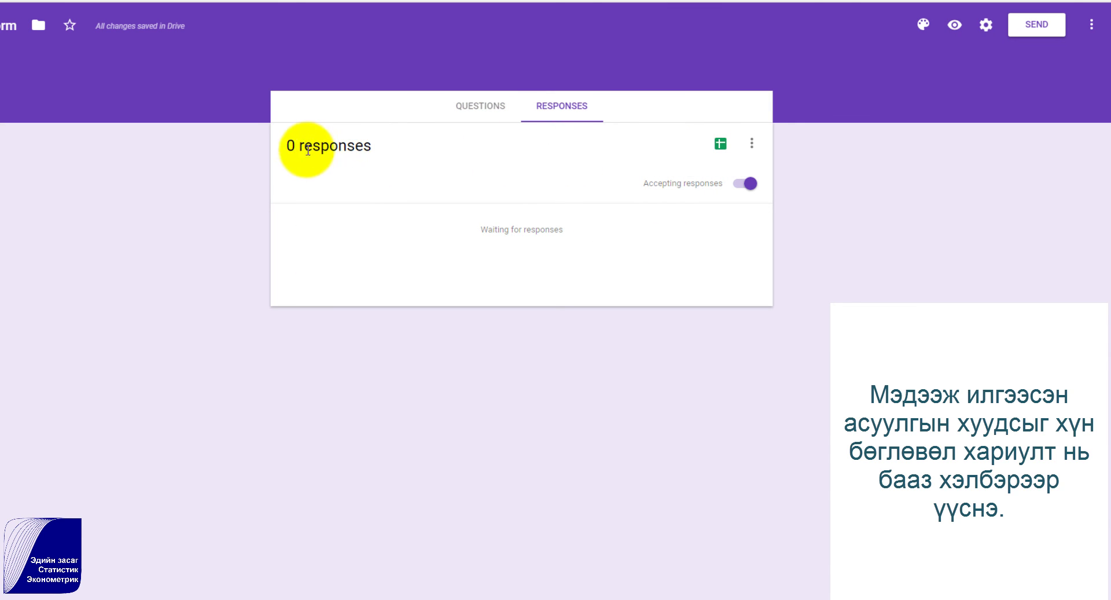
pyautogui.doubleClick(290, 146)
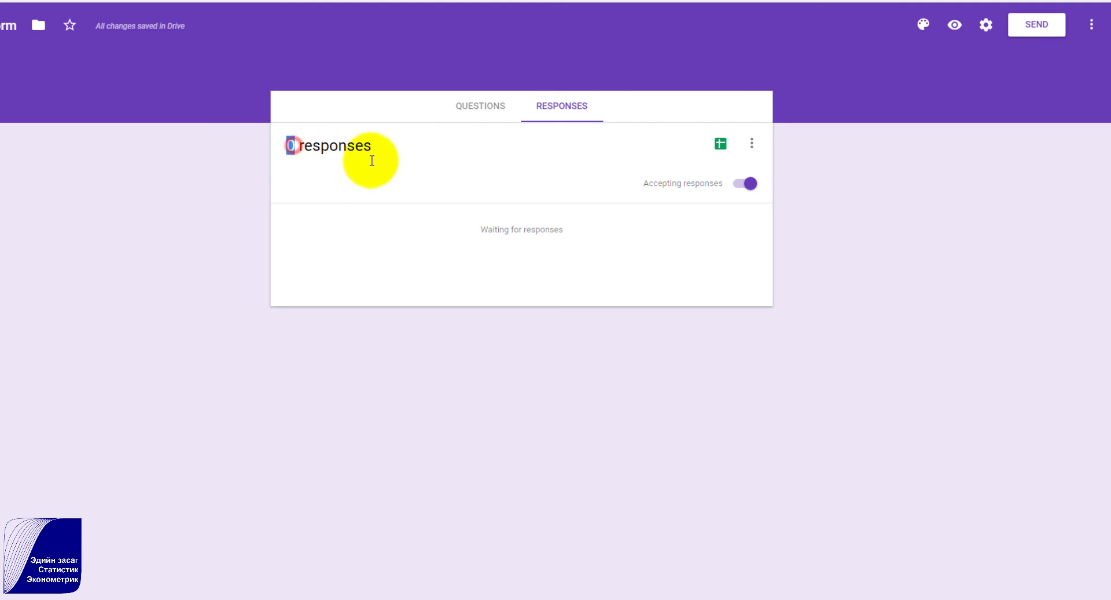
pyautogui.click(719, 145)
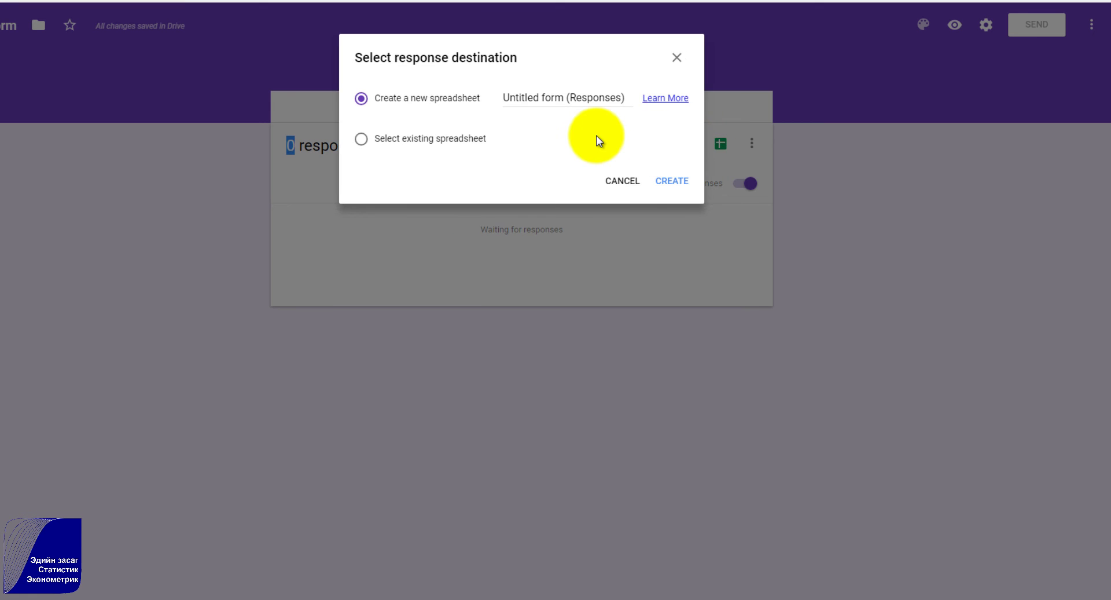
pyautogui.click(555, 103)
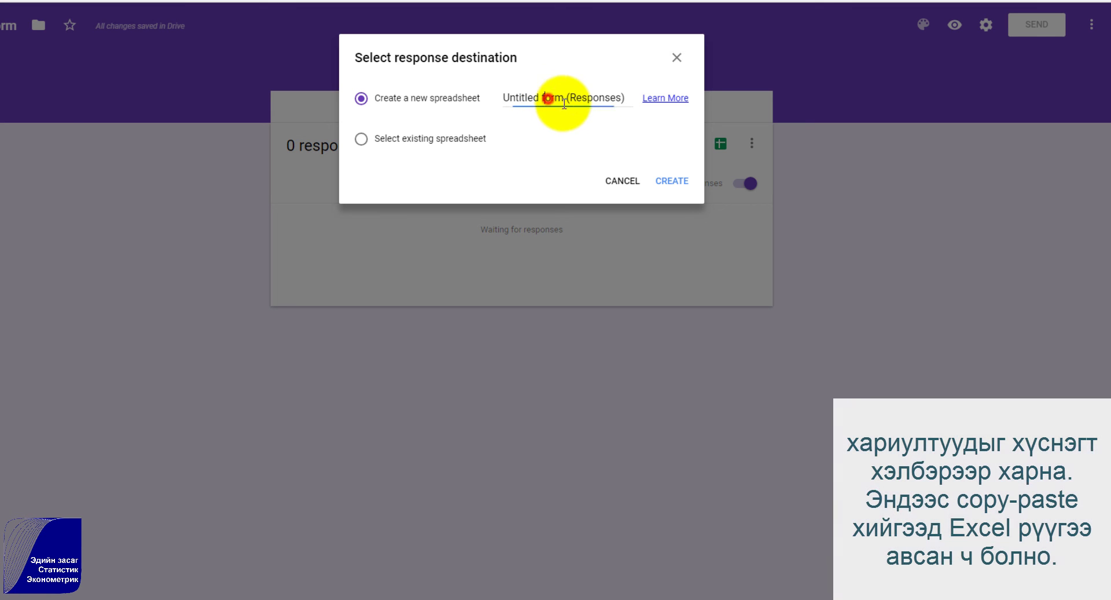
pyautogui.moveTo(564, 99); pyautogui.dragTo(496, 99)
pyautogui.write('Жиш')
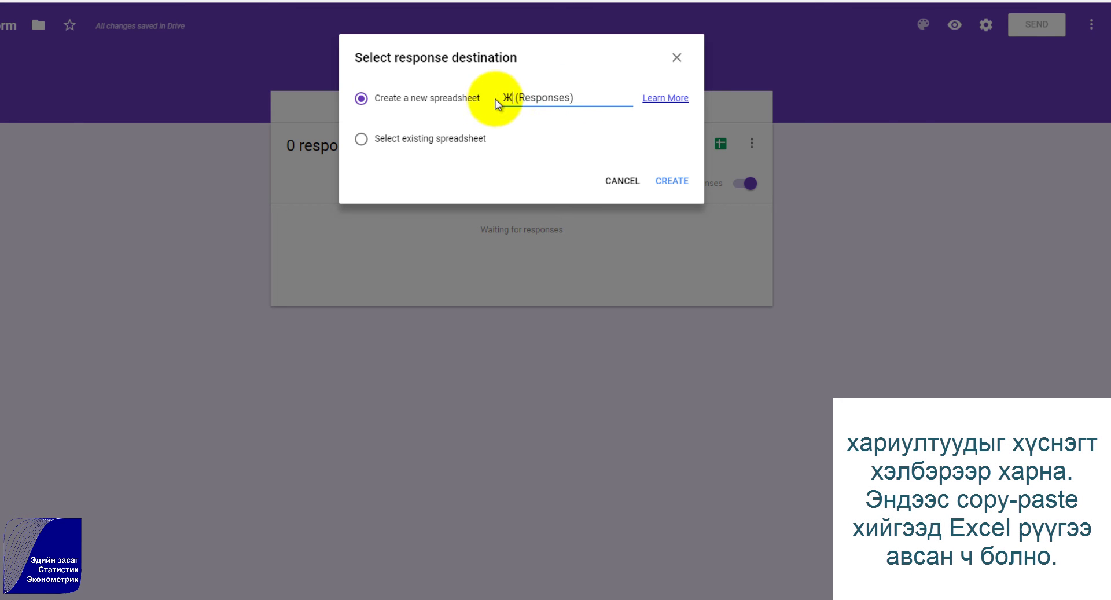
pyautogui.write('ээ асуул')
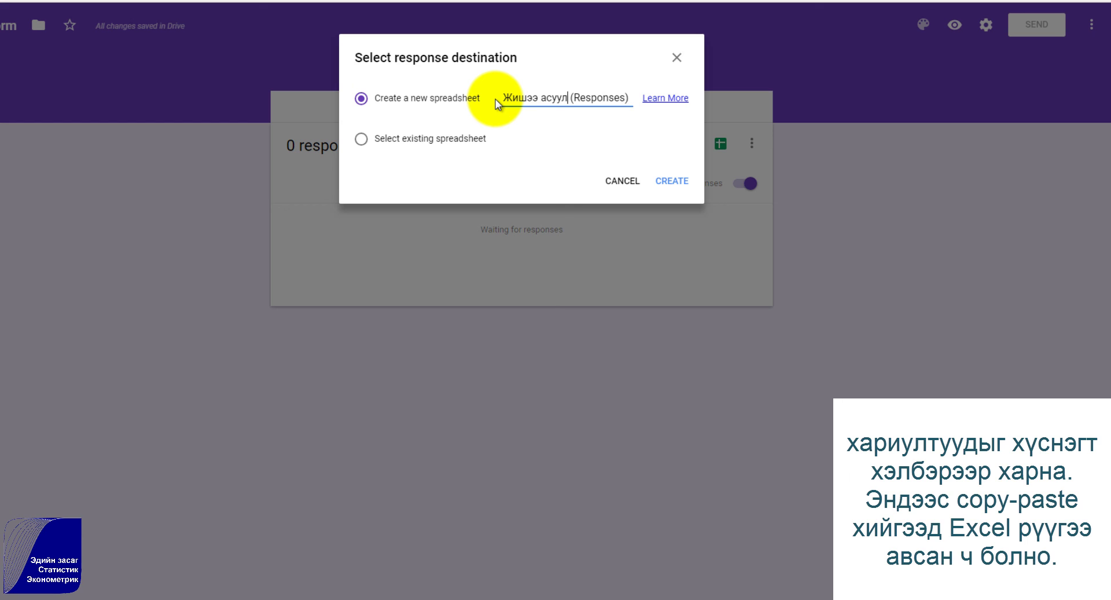
pyautogui.write('гын хар')
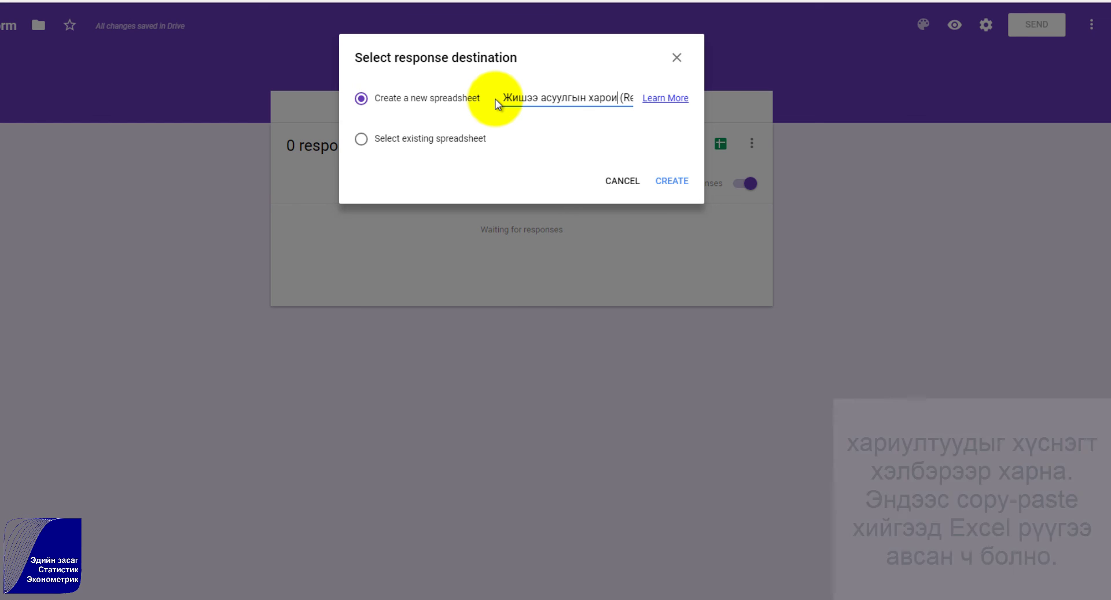
pyautogui.write('иу')
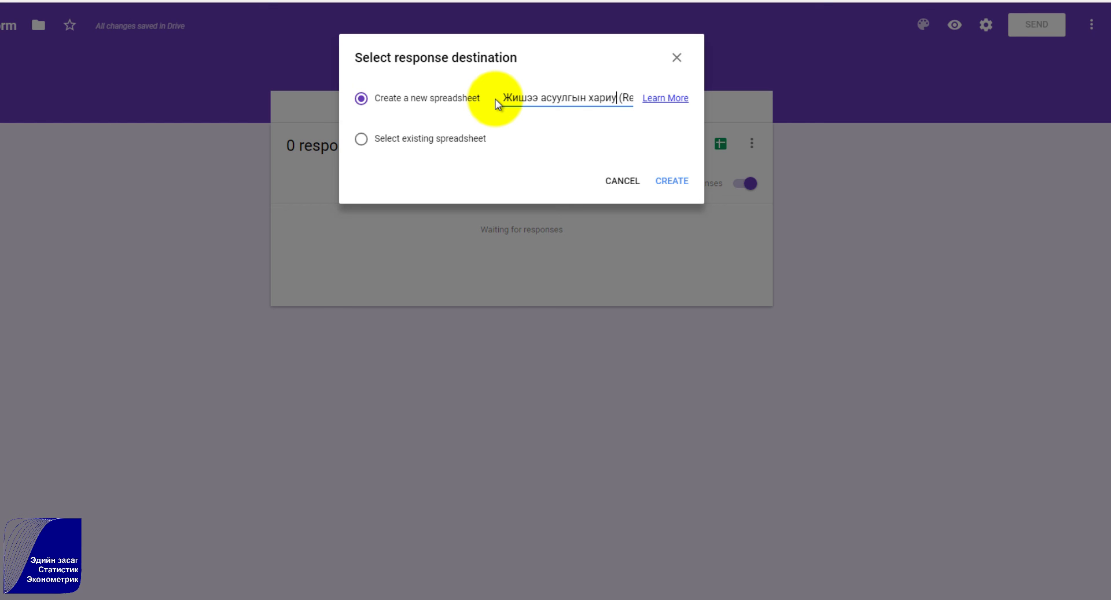
pyautogui.write('тууд')
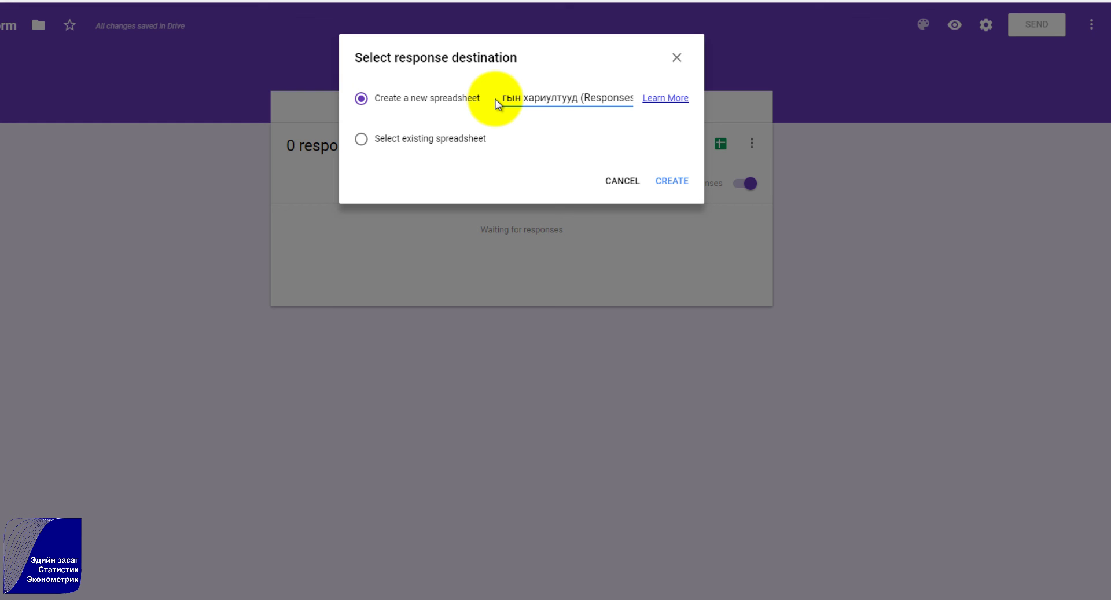
pyautogui.click(665, 181)
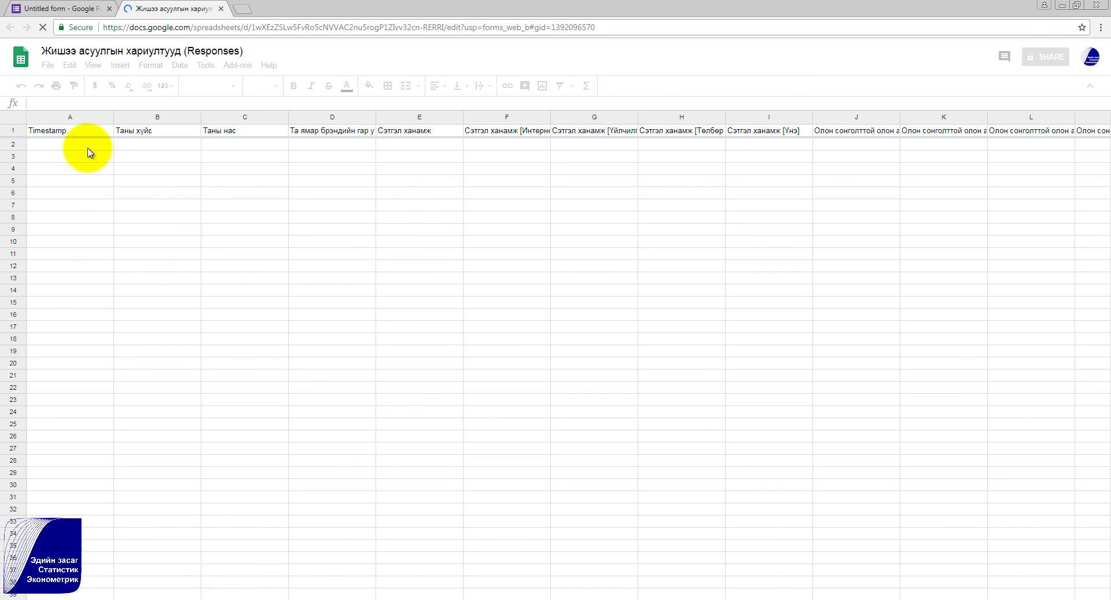
# Examine the first response row of the new spreadsheet under the question columns, from Timestamp through the satisfaction grid columns.
pyautogui.click(94, 145)
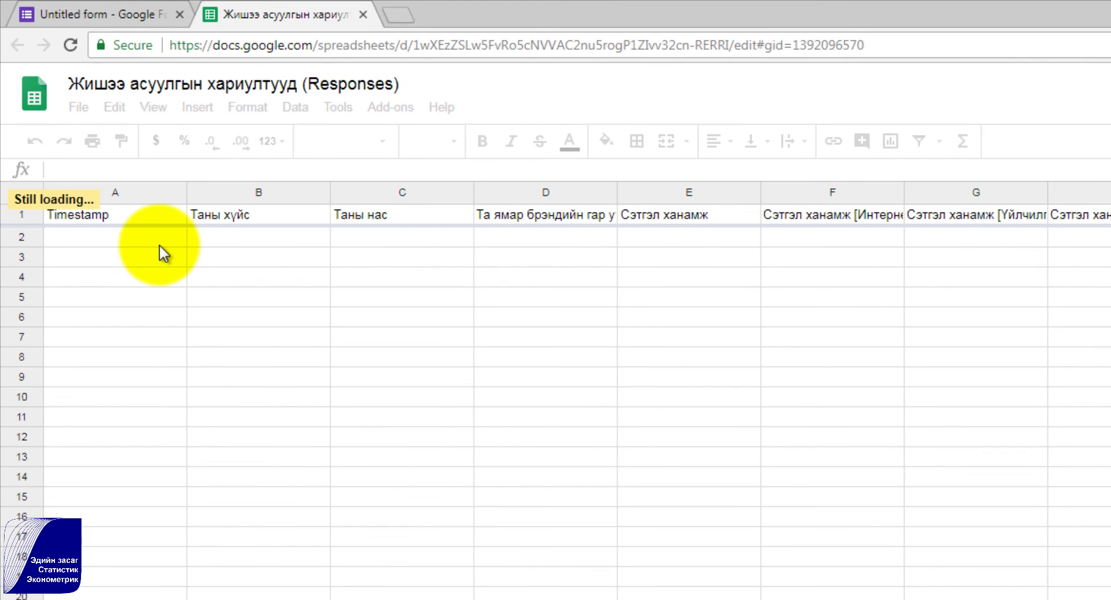
pyautogui.click(161, 243)
pyautogui.click(232, 237)
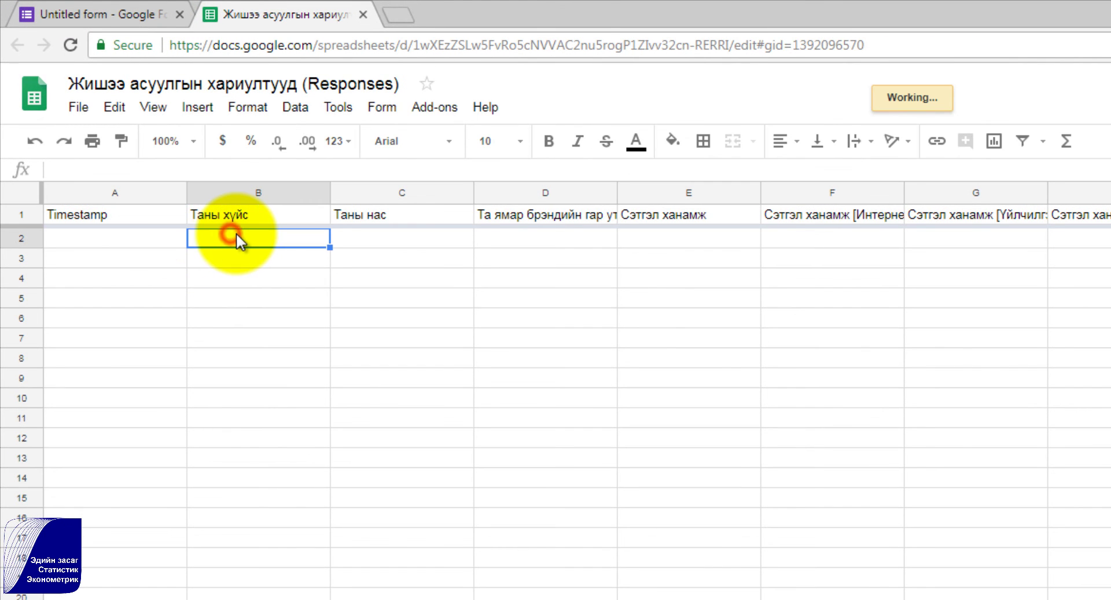
pyautogui.click(158, 232)
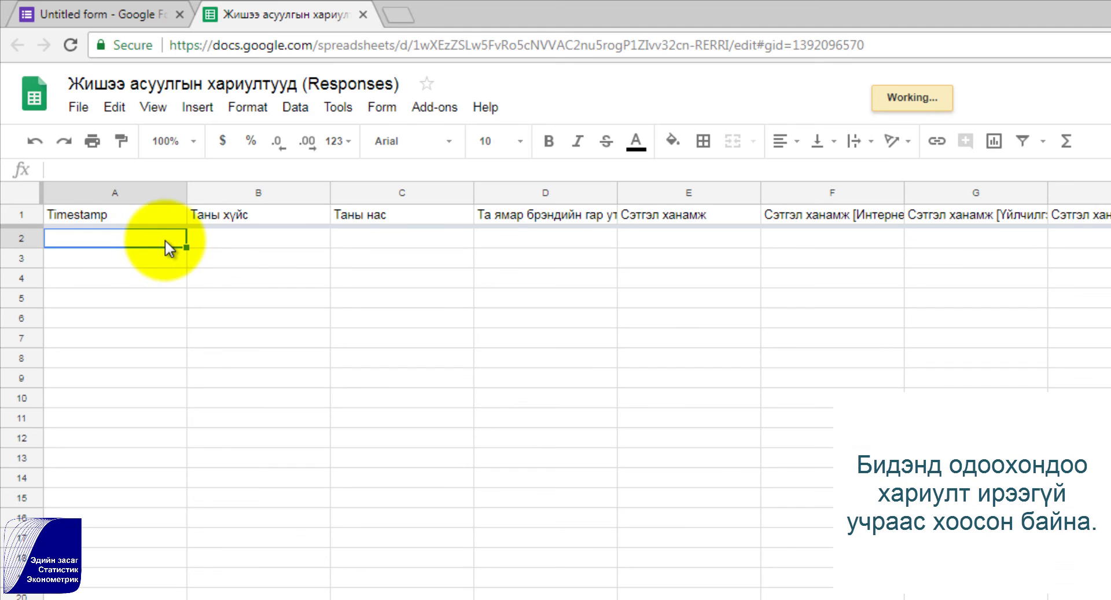
pyautogui.click(218, 248)
pyautogui.press('Right')
pyautogui.press('Right')
pyautogui.press('Right')
pyautogui.press('Right')
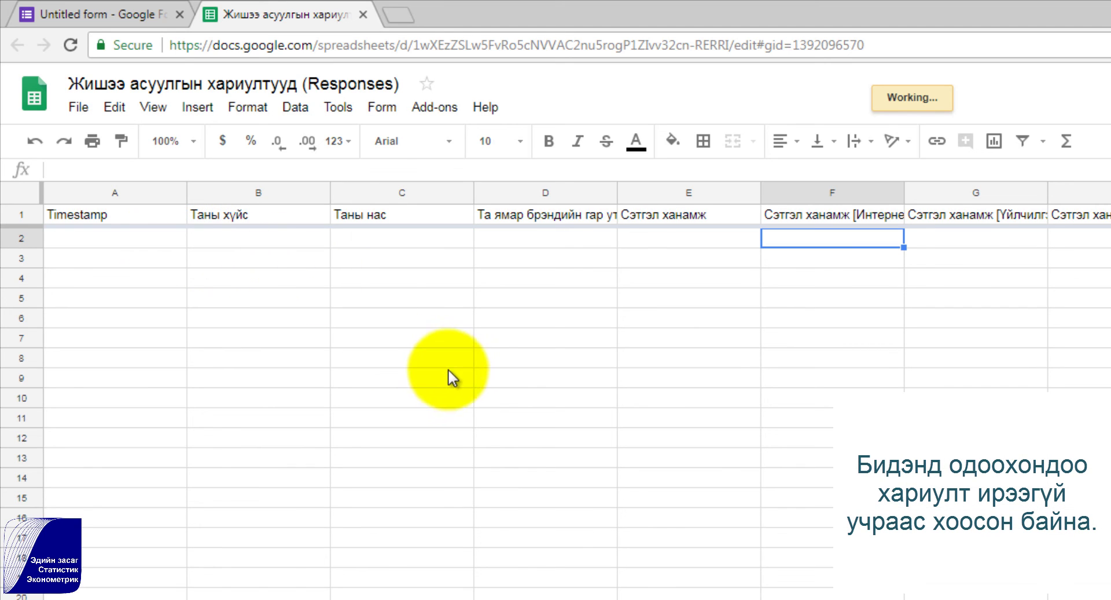
pyautogui.press('Right')
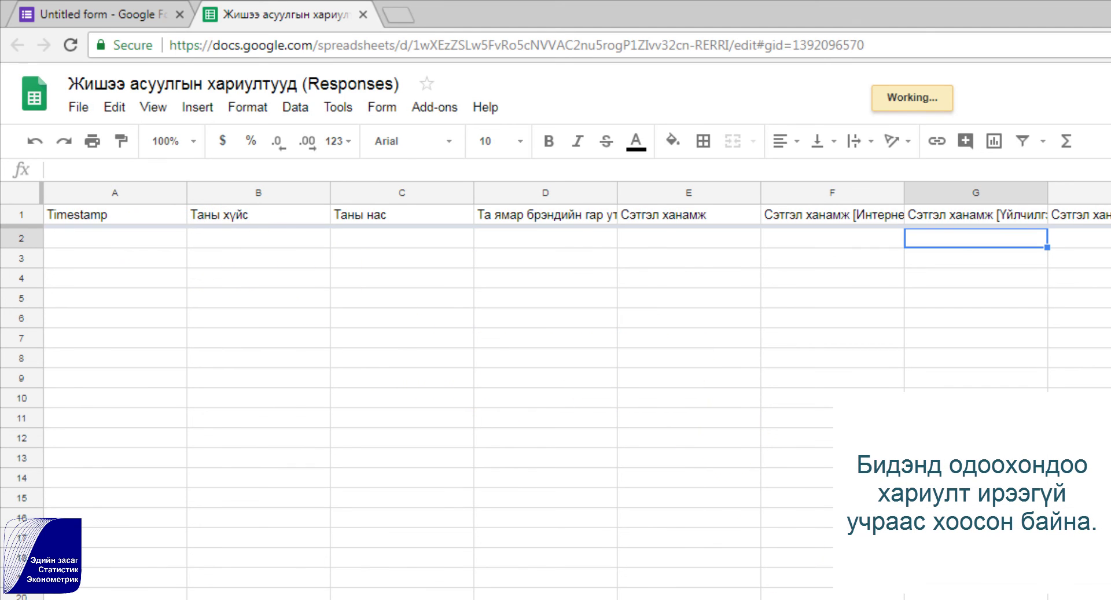